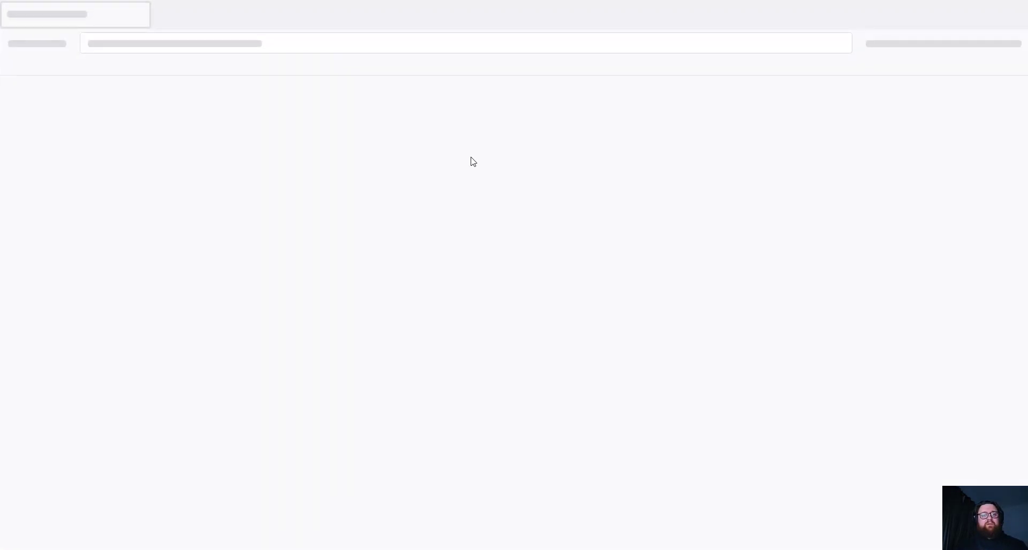
# - Search 'pfsense download' and open the Download pfSense Community Edition page
pyautogui.write('pf')
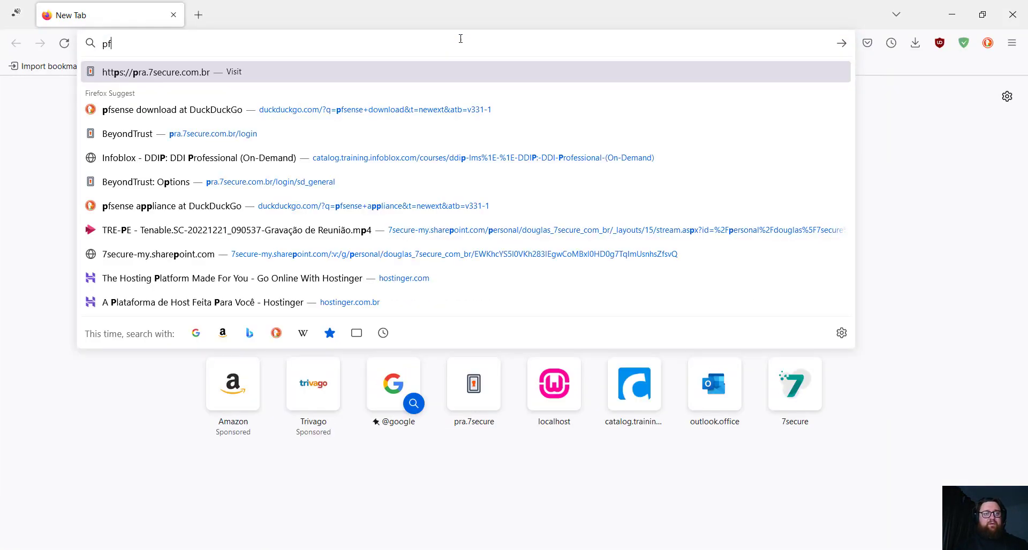
pyautogui.press('Down')
pyautogui.press('Return')
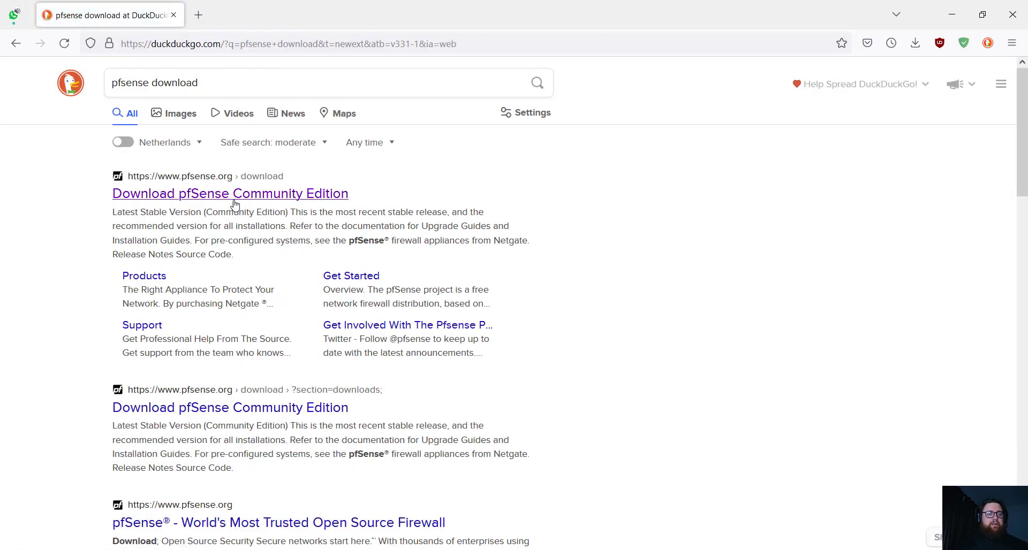
pyautogui.click(231, 198)
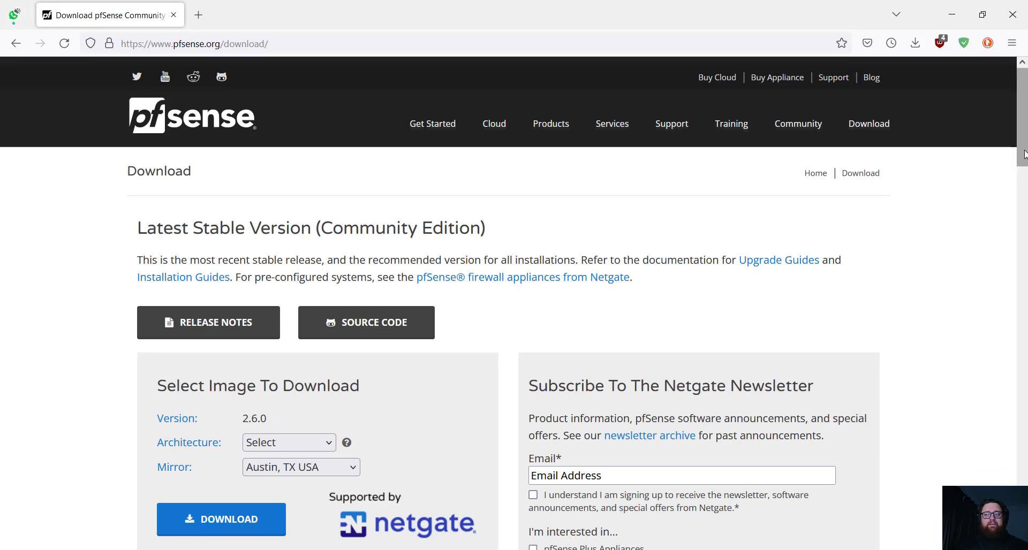
pyautogui.moveTo(1023, 155); pyautogui.dragTo(1024, 197)
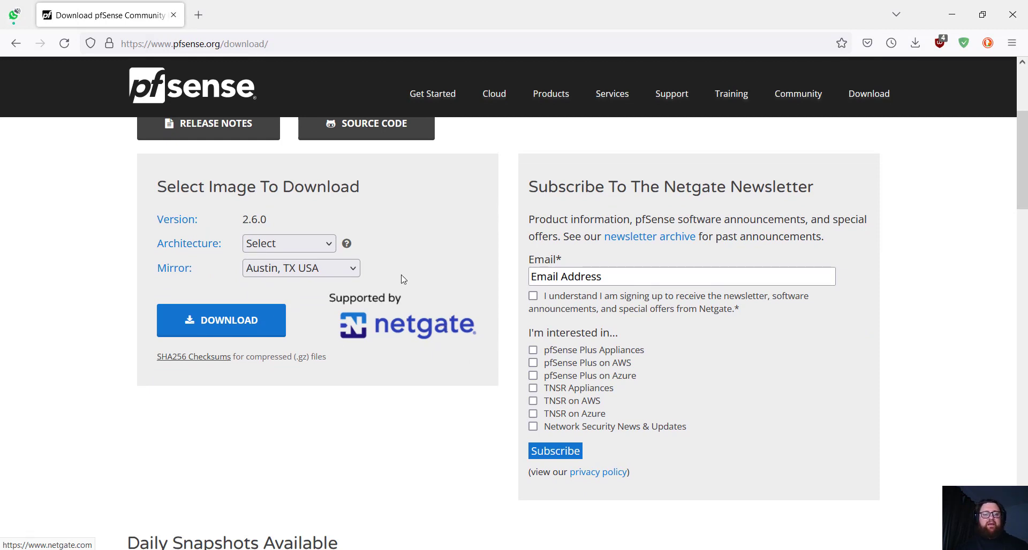
# - Download the pfSense AMD64 (64-bit) DVD Image (ISO) Installer and check its progress
pyautogui.click(323, 244)
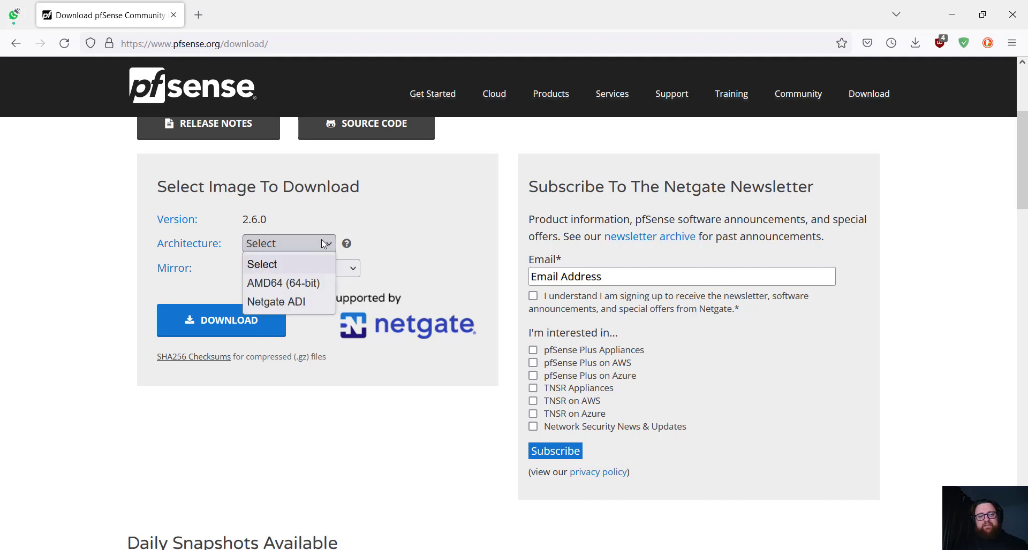
pyautogui.click(288, 284)
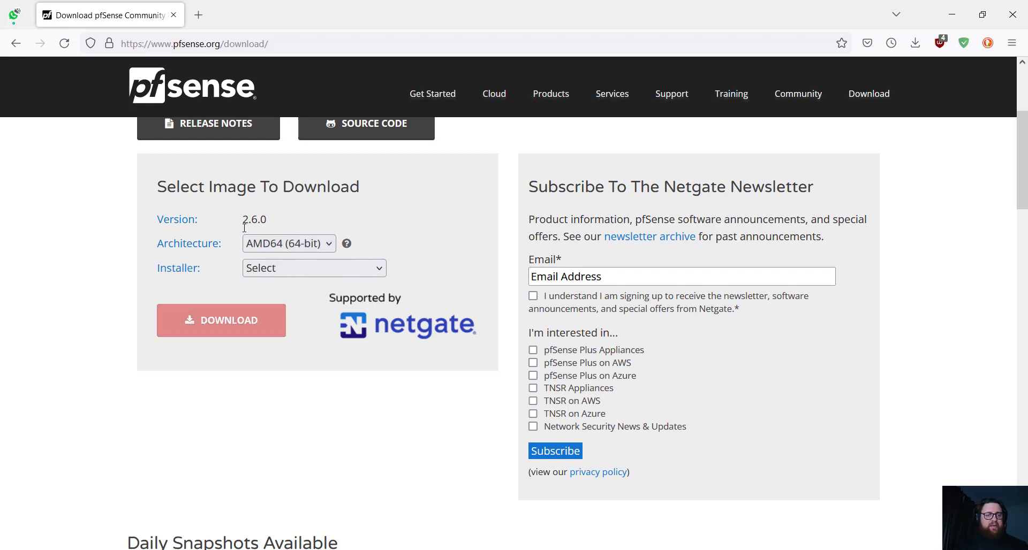
pyautogui.click(321, 271)
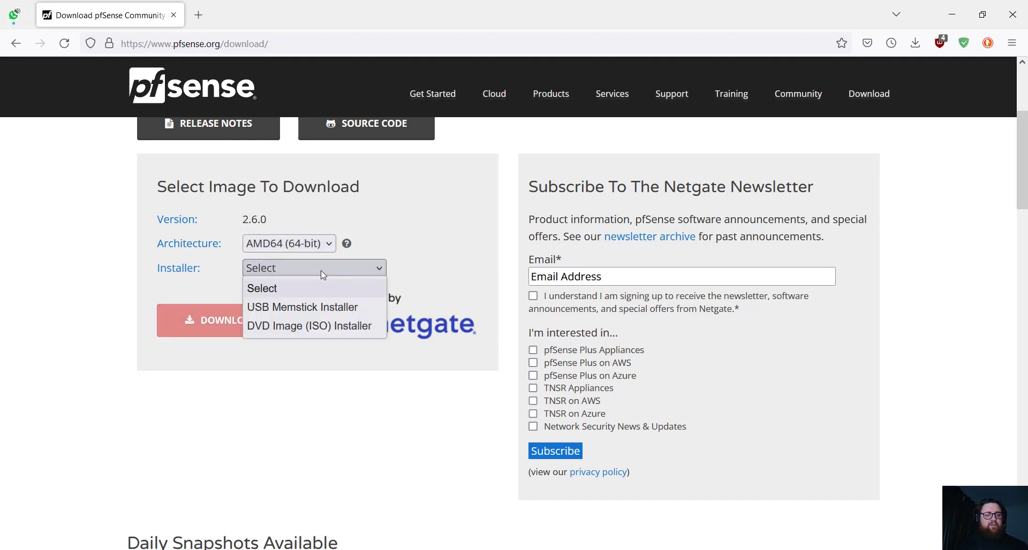
pyautogui.click(309, 326)
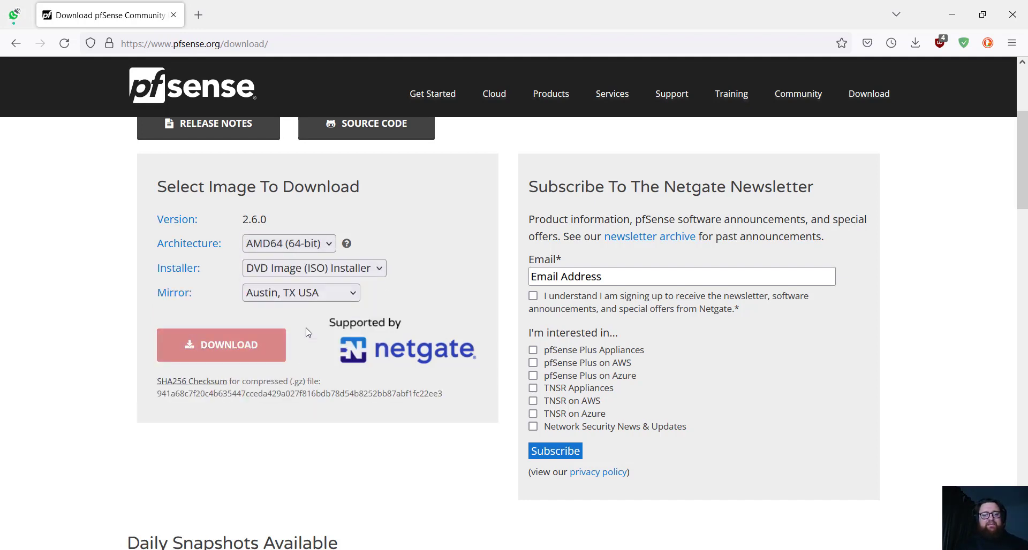
pyautogui.click(242, 348)
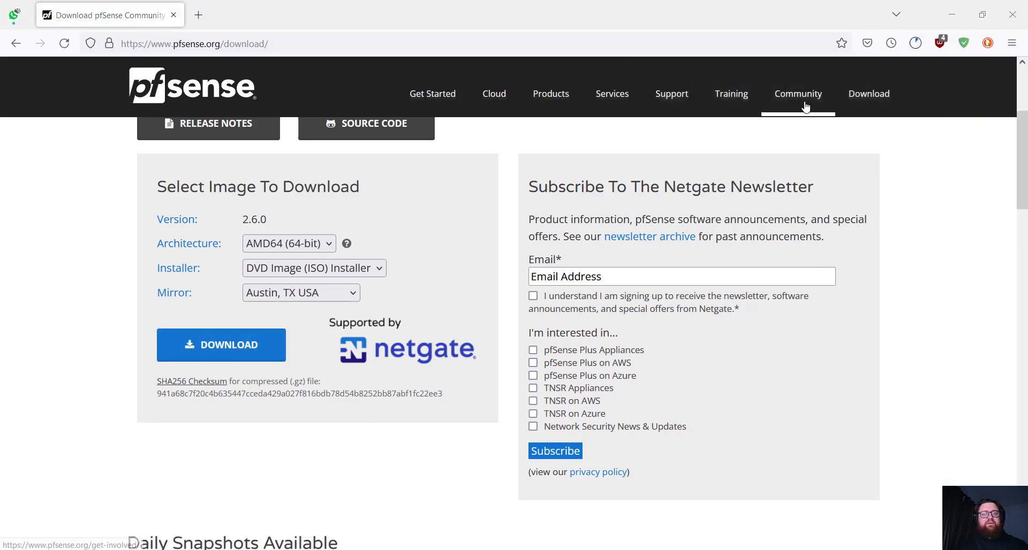
pyautogui.click(915, 43)
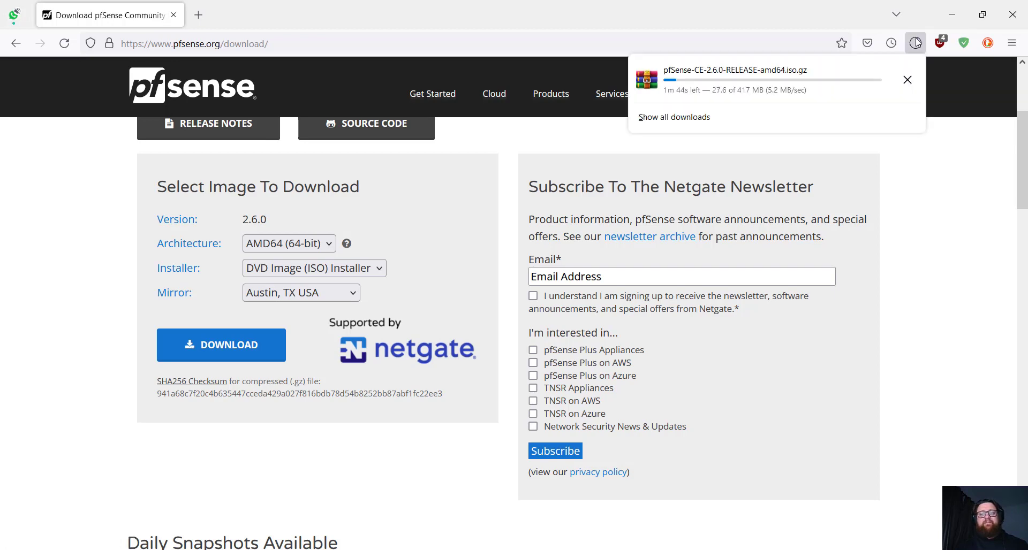
# - Cancel the pfSense-CE-2.6.0 ISO download in Firefox's Downloads panel and close the panel
pyautogui.click(915, 43)
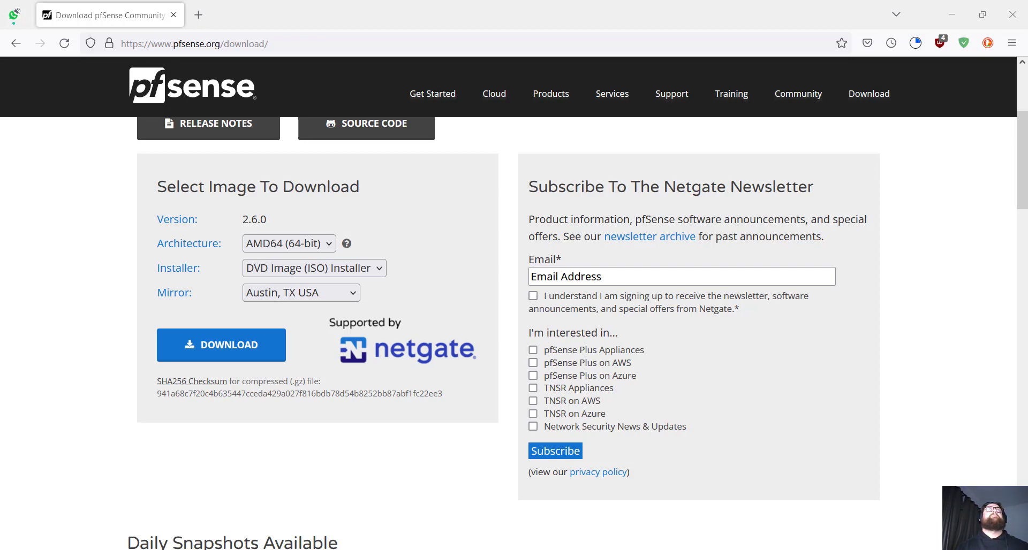
pyautogui.moveTo(1027, 407); pyautogui.dragTo(1027, 107)
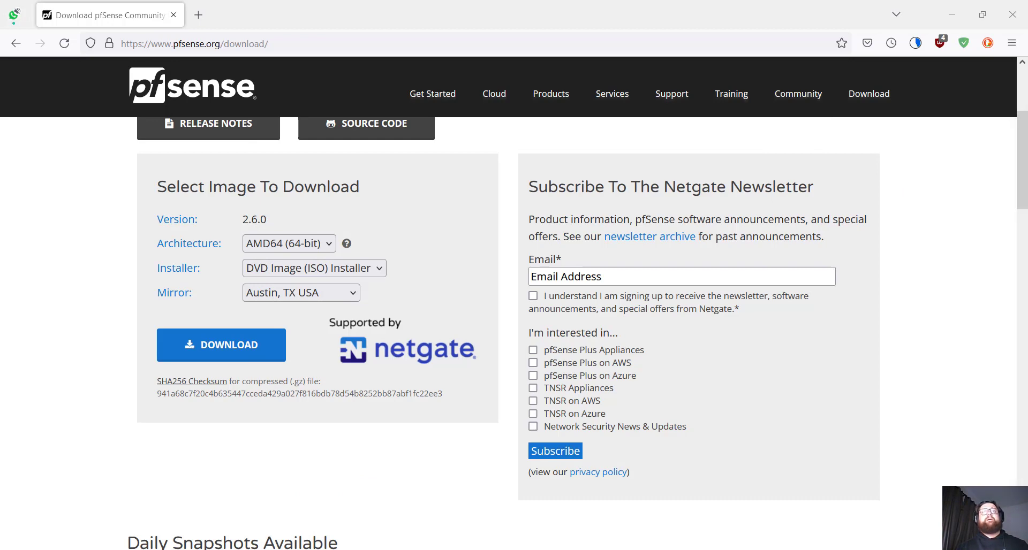
pyautogui.click(916, 44)
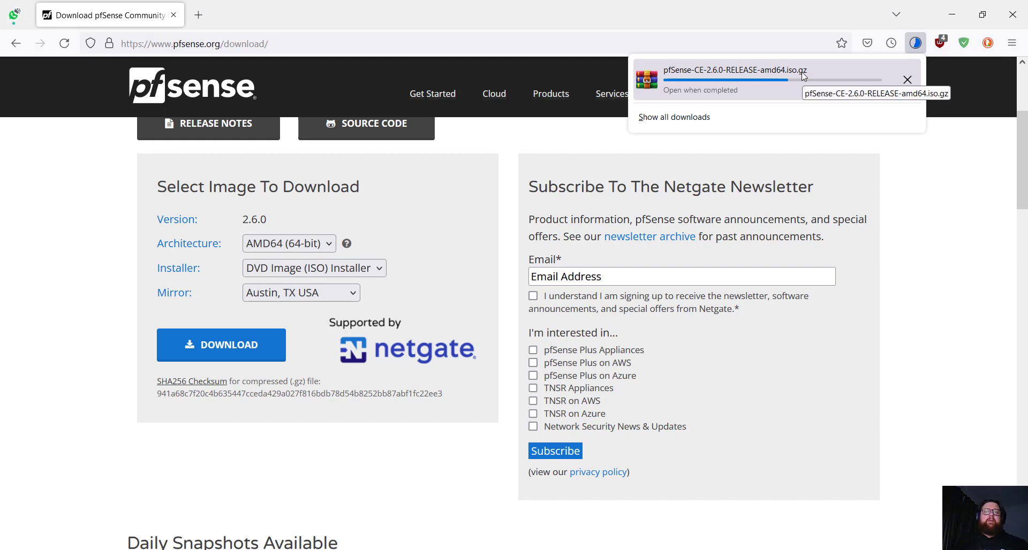
pyautogui.click(907, 81)
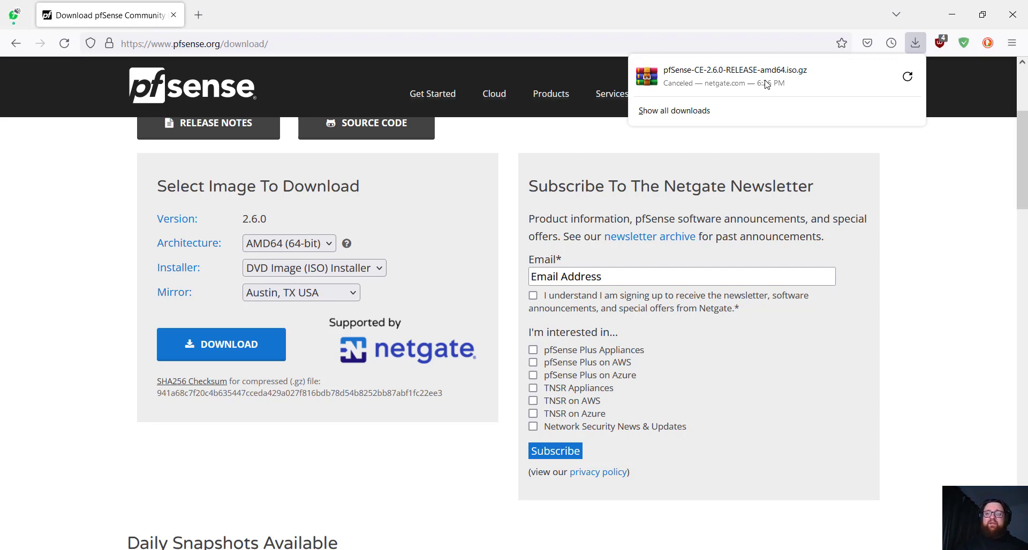
pyautogui.click(936, 187)
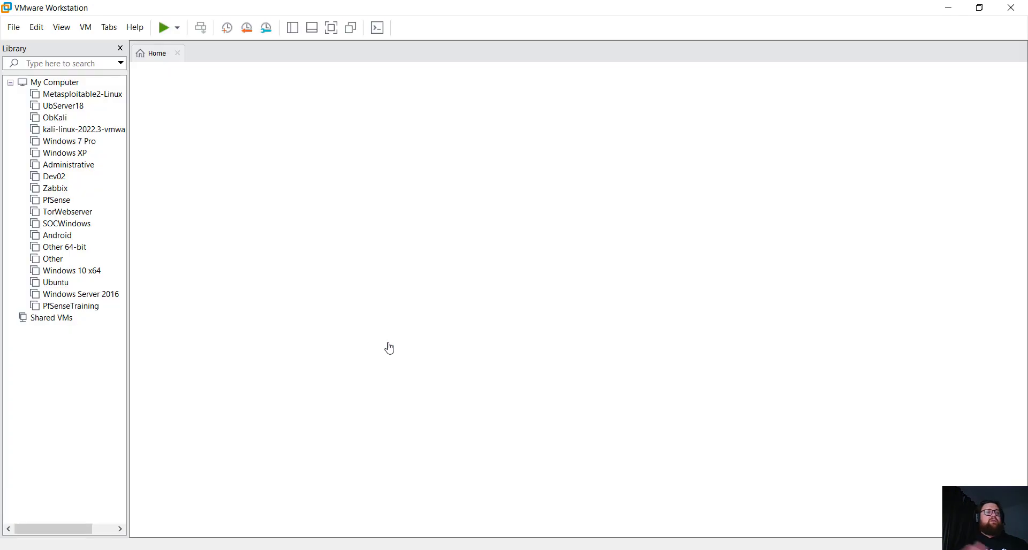
# - Remove the missing PfSenseTraining VM from the library and close the Windows 10 x64 tab
pyautogui.click(72, 271)
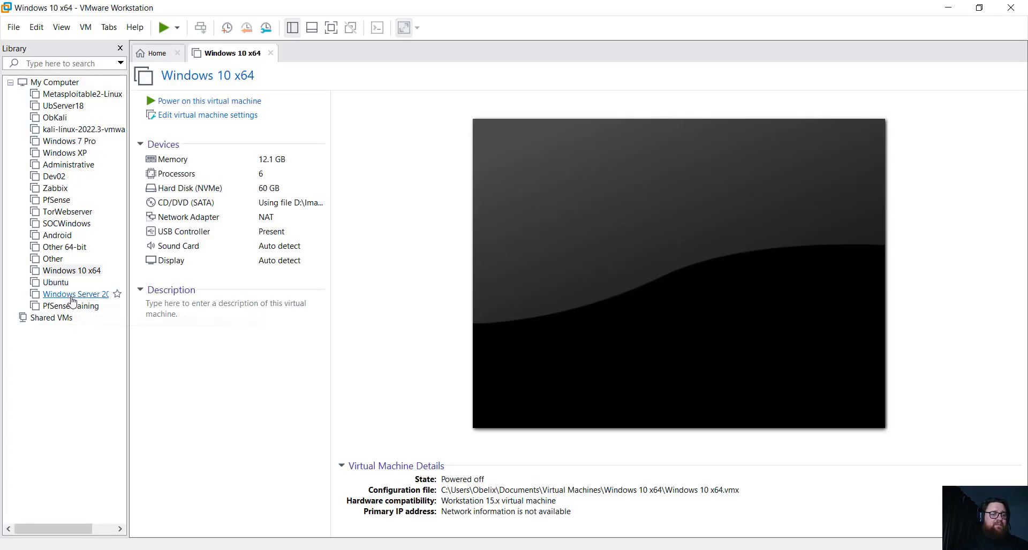
pyautogui.click(79, 306)
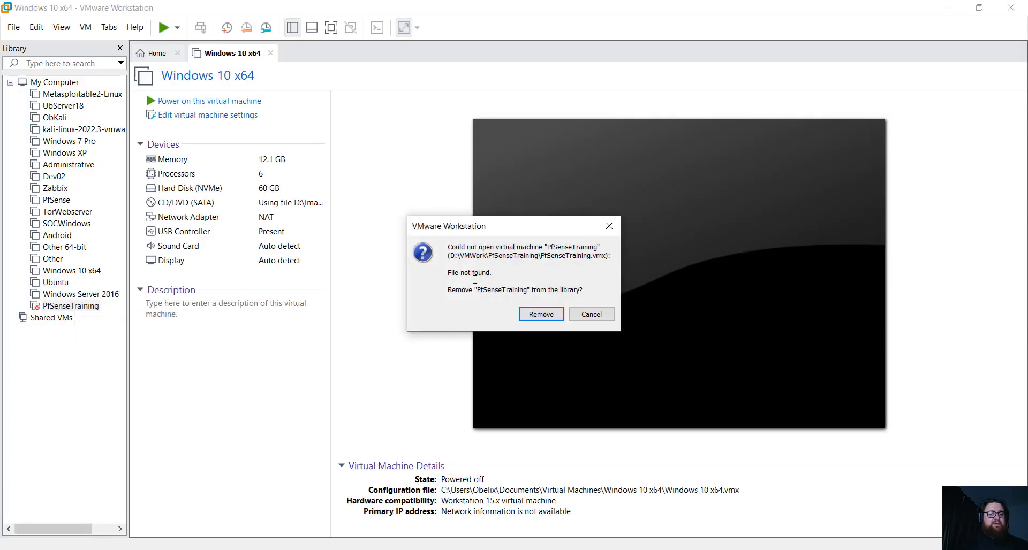
pyautogui.click(541, 314)
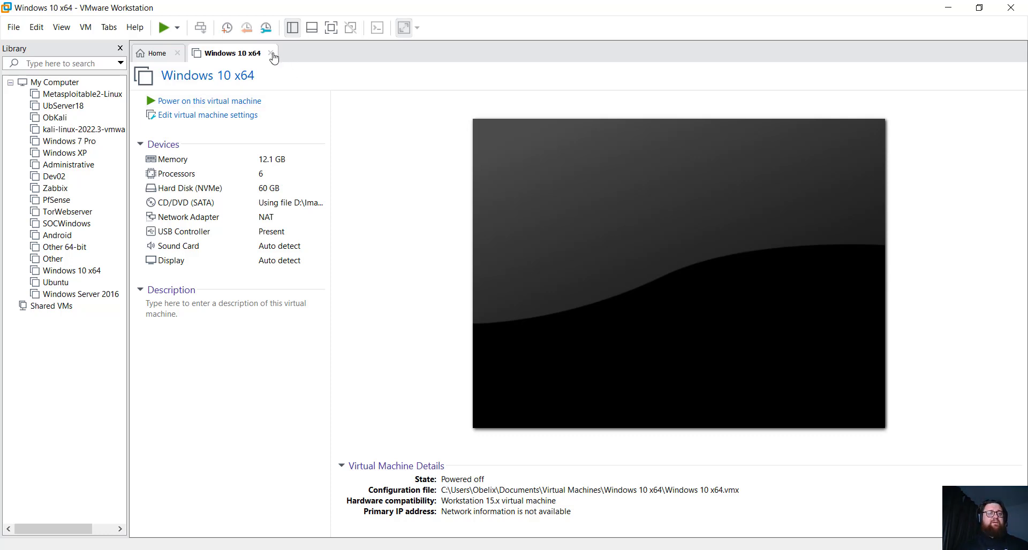
pyautogui.click(272, 53)
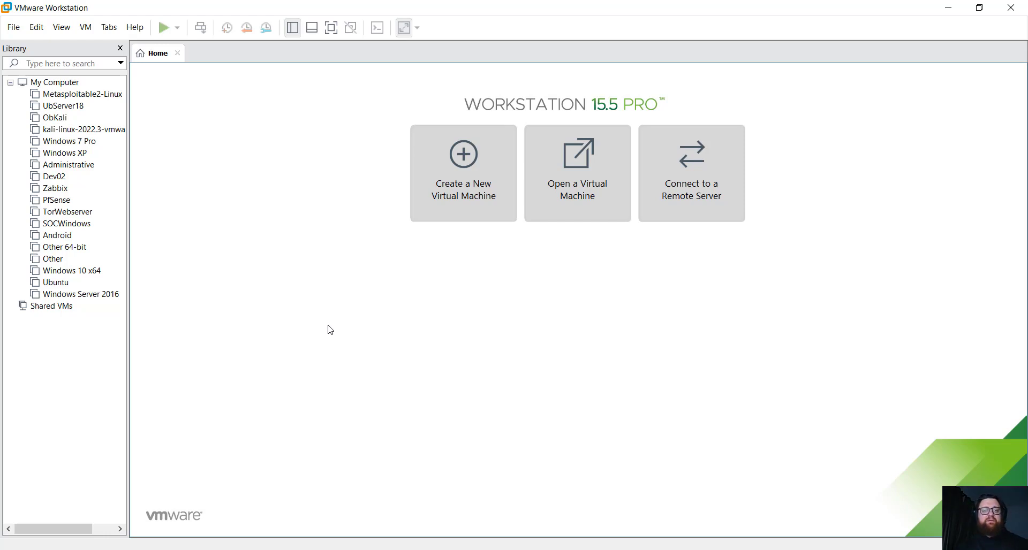
# - Start a Typical new VM using pfSense-CE-2.6.0-RELEASE-amd64.iso as the installer disc image
pyautogui.click(459, 191)
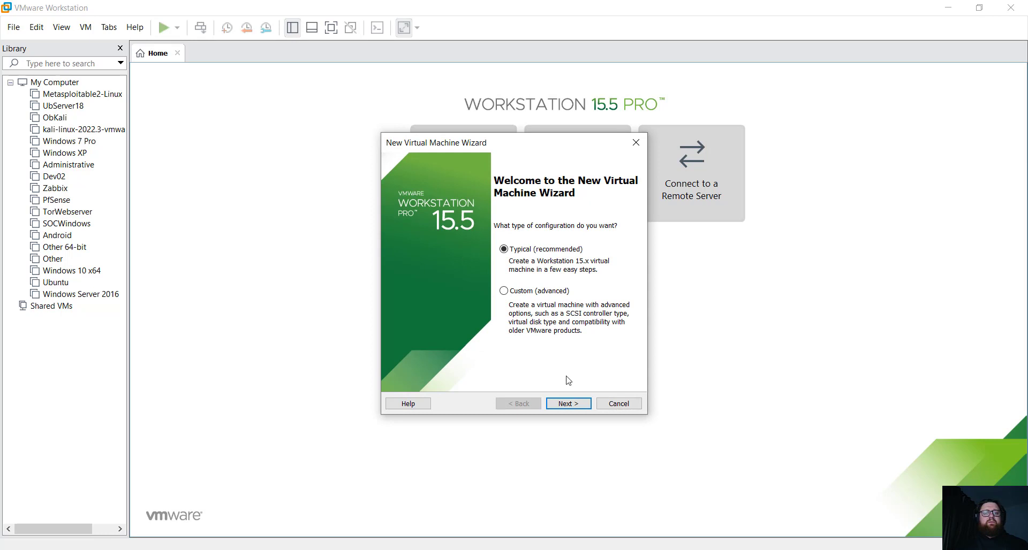
pyautogui.click(568, 404)
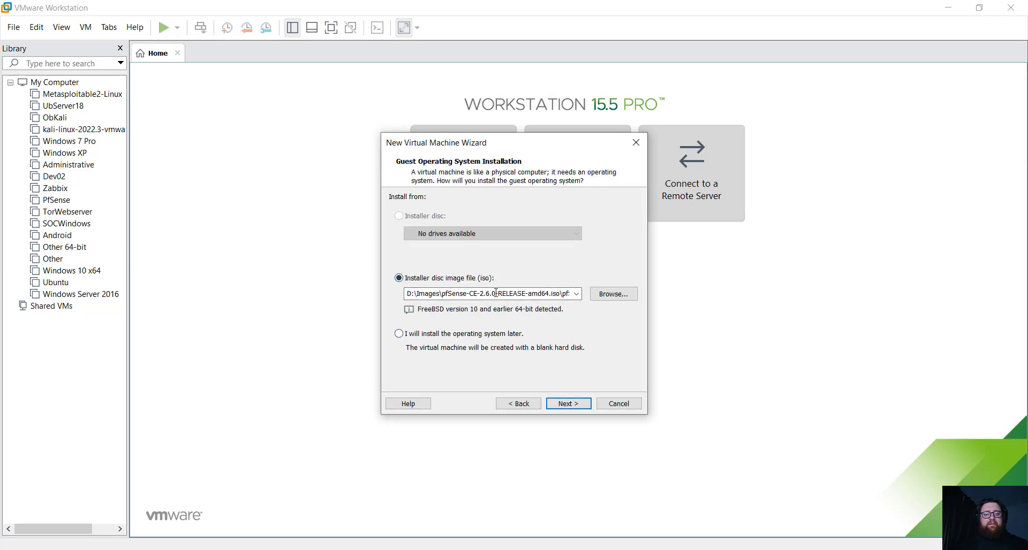
pyautogui.click(615, 295)
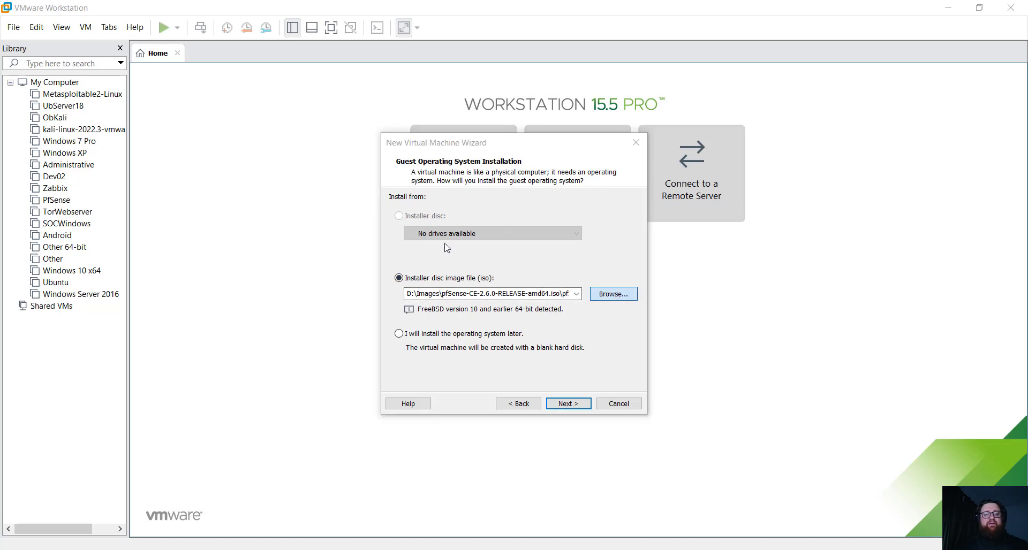
pyautogui.doubleClick(545, 182)
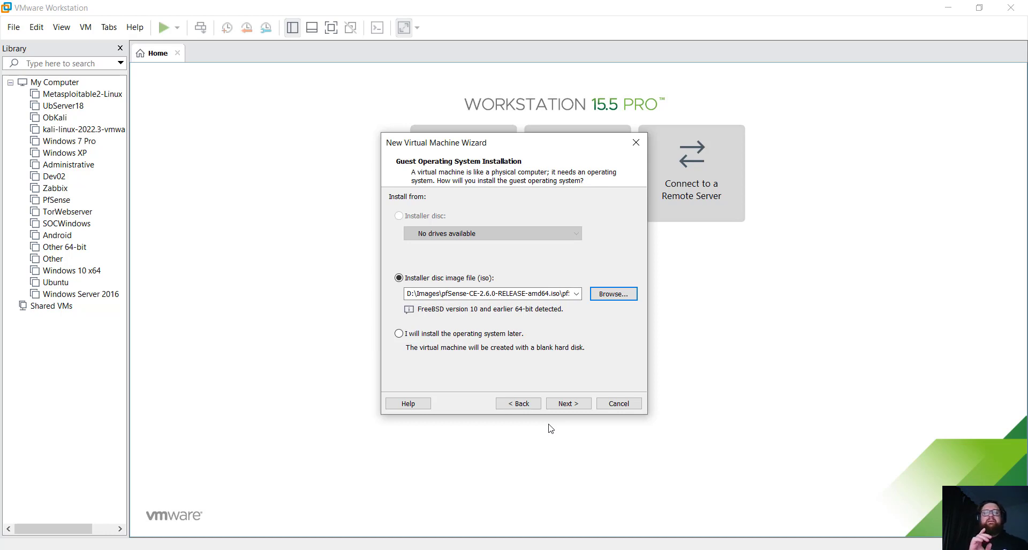
pyautogui.click(569, 405)
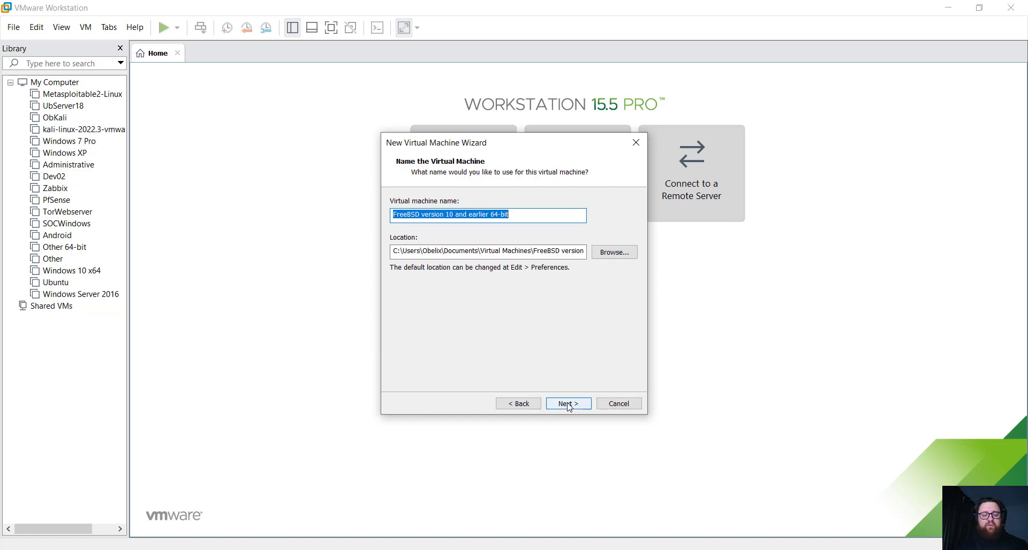
# - Name the VM PfSense-Training and browse to the D:\VMWork folder for its location
pyautogui.write('PfSense')
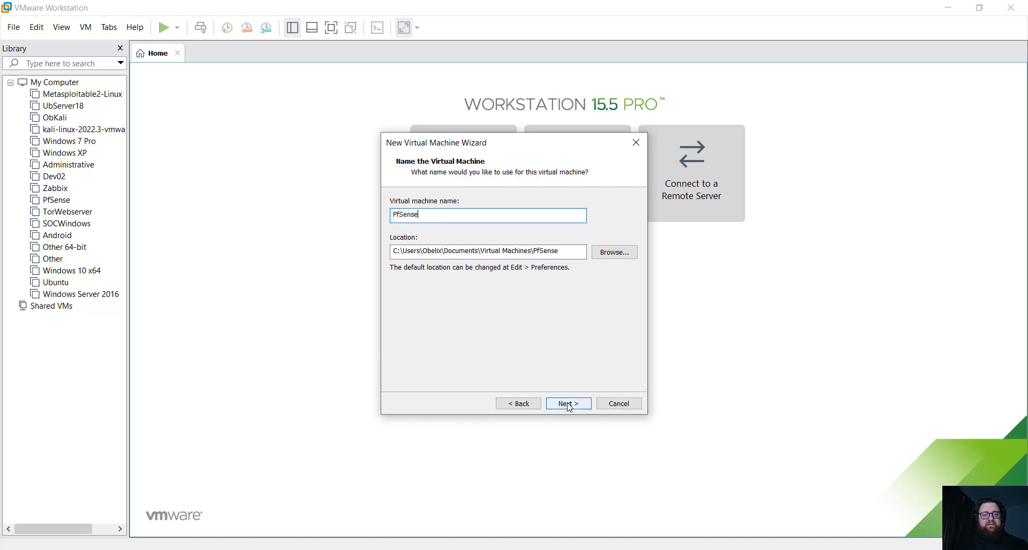
pyautogui.write('-Trainin')
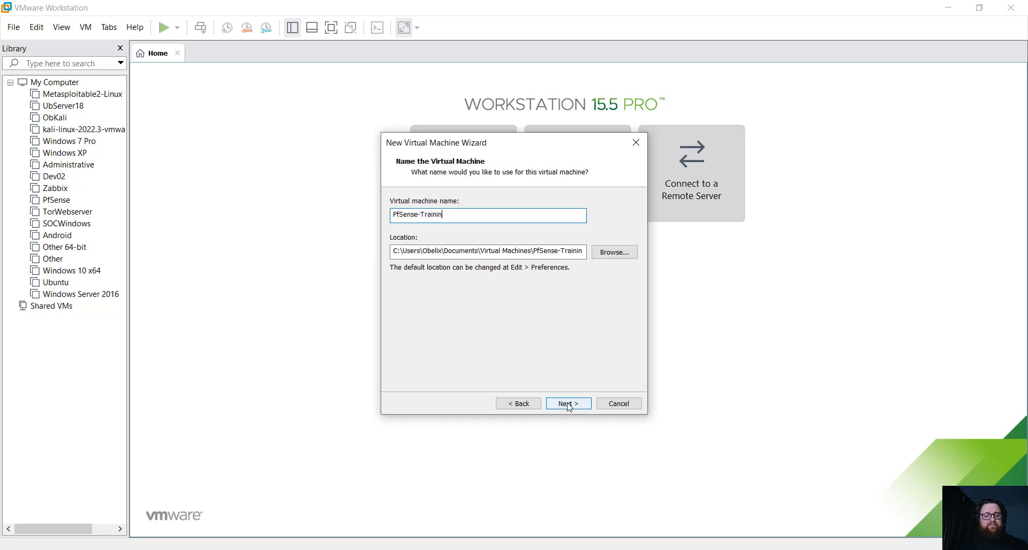
pyautogui.write('g')
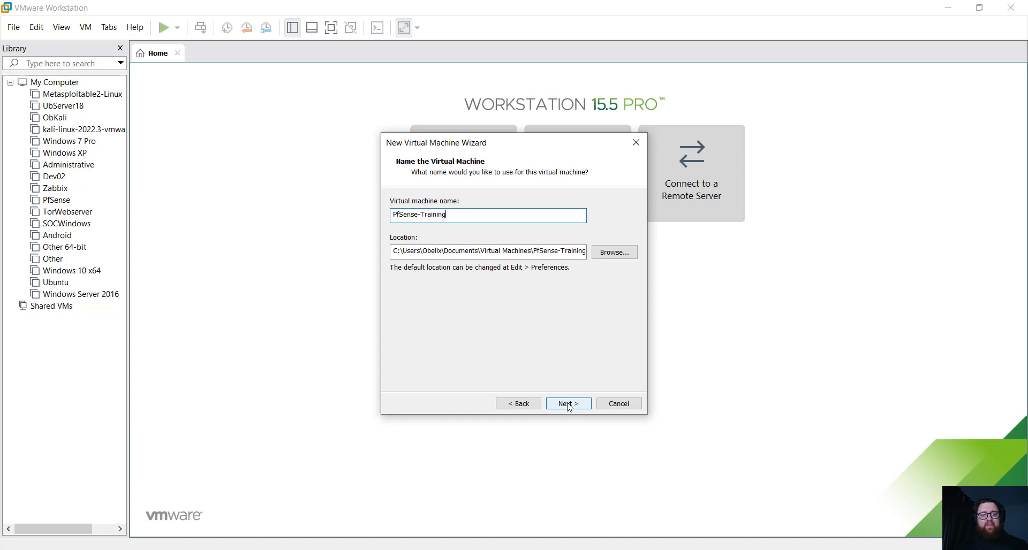
pyautogui.click(600, 259)
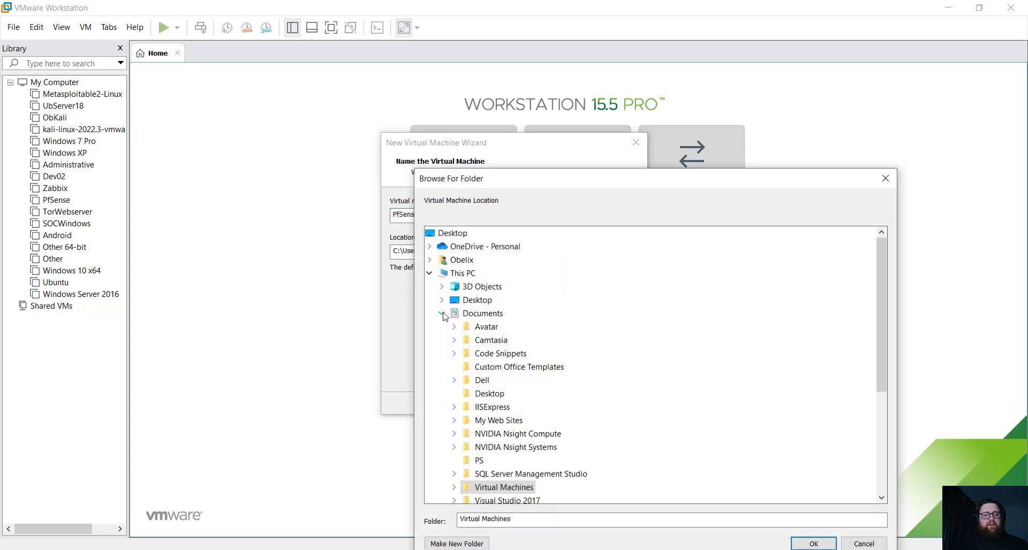
pyautogui.click(443, 314)
pyautogui.click(489, 395)
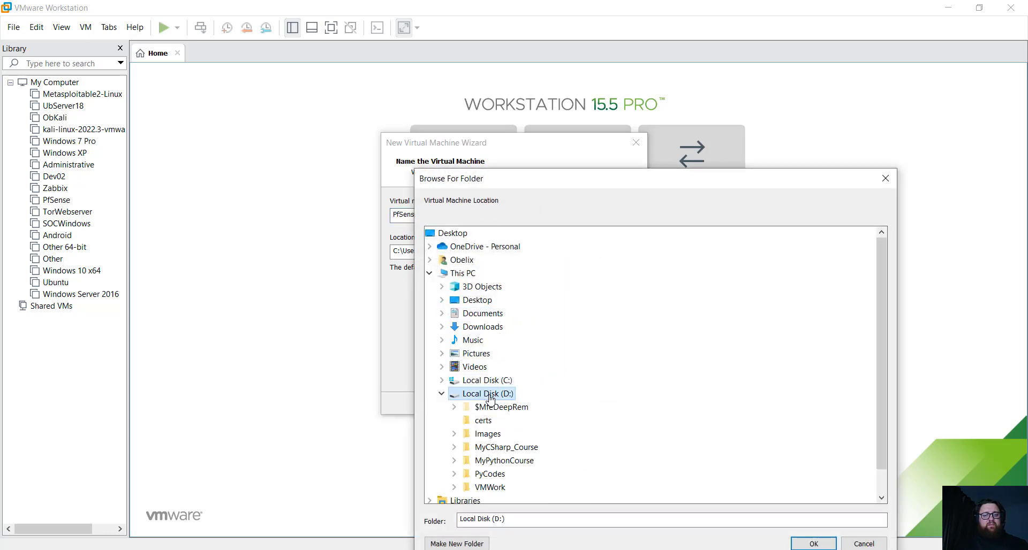
pyautogui.click(489, 487)
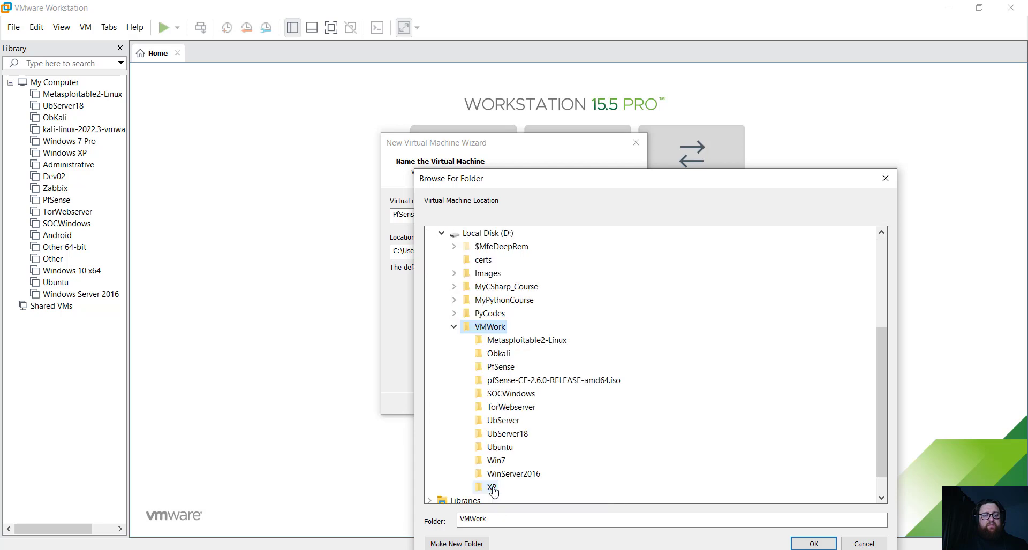
# - Create a PfSense-training folder inside VMWork and use it as the VM location
pyautogui.rightClick(493, 328)
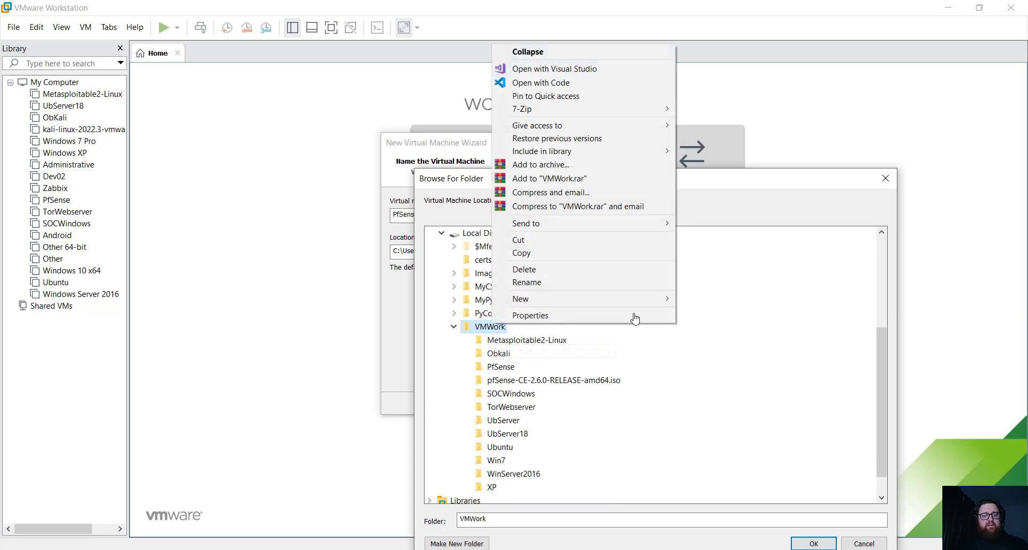
pyautogui.moveTo(658, 300)
pyautogui.click(704, 301)
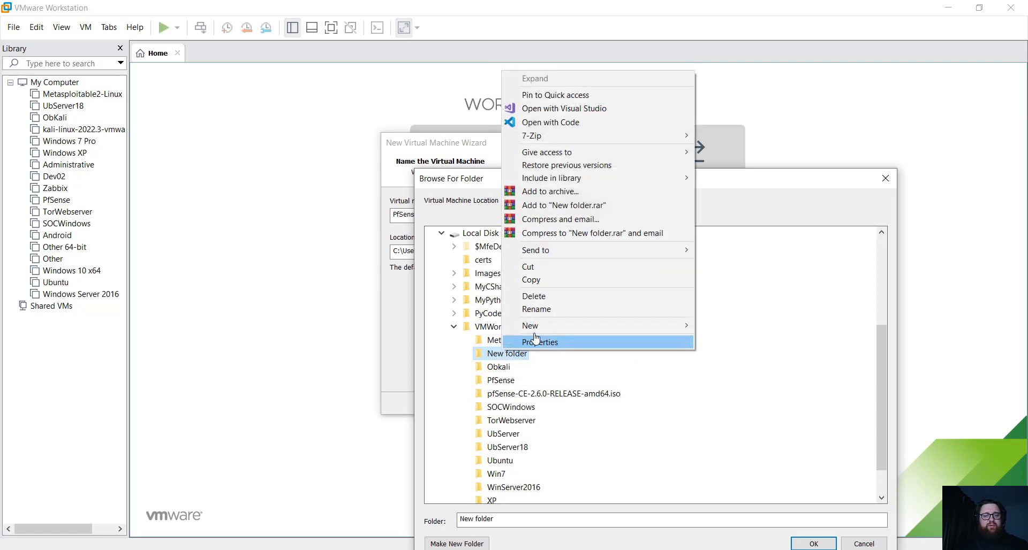
pyautogui.click(557, 309)
pyautogui.write('PfSense-tra')
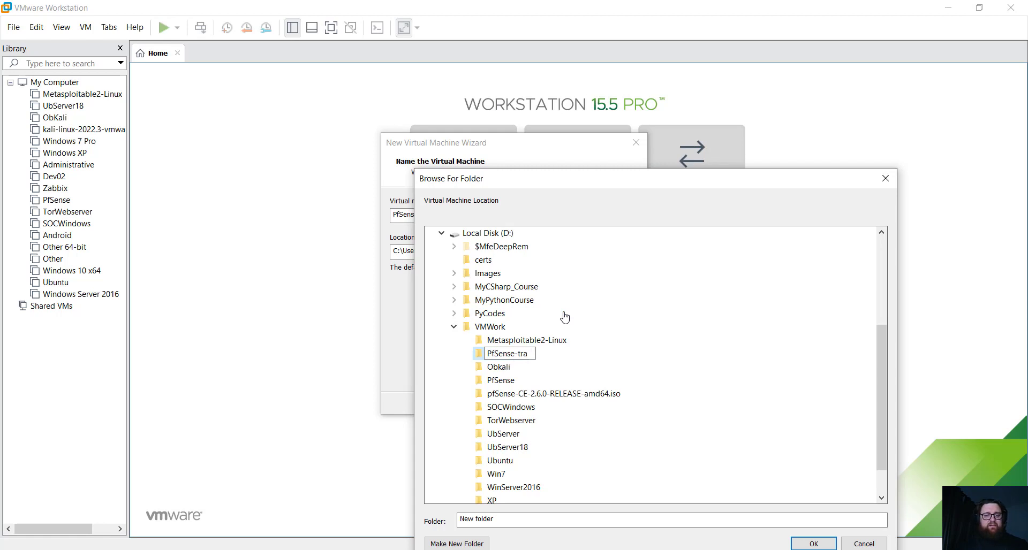
pyautogui.write('ining')
pyautogui.press('Return')
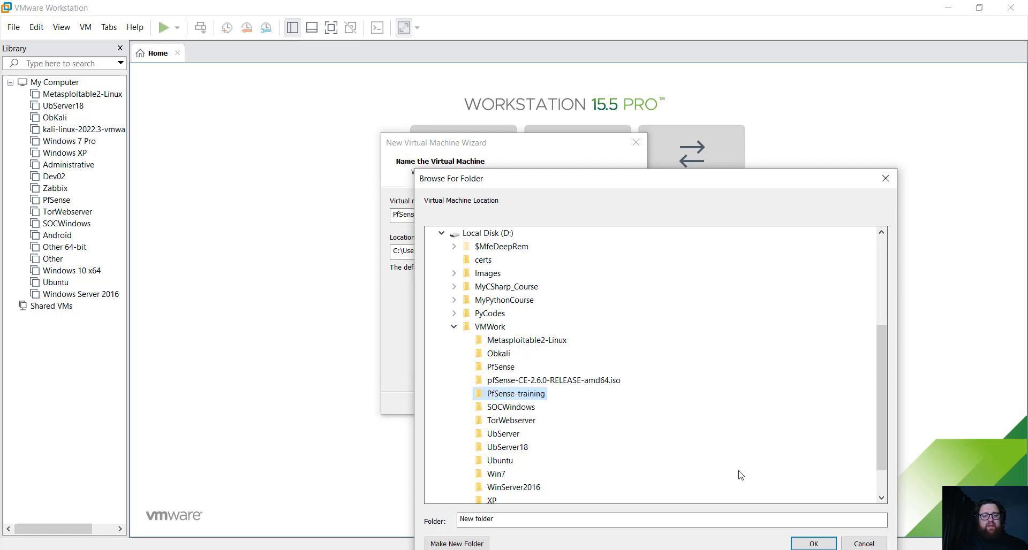
pyautogui.click(811, 544)
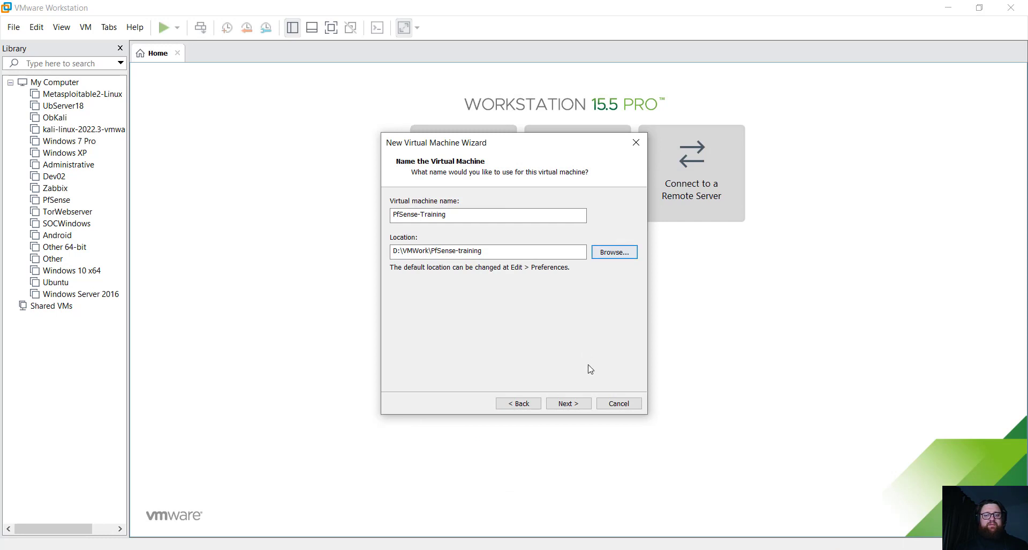
# - Store the 20 GB disk as a single file, set memory to 1 GB, and finish creating the VM
pyautogui.click(568, 403)
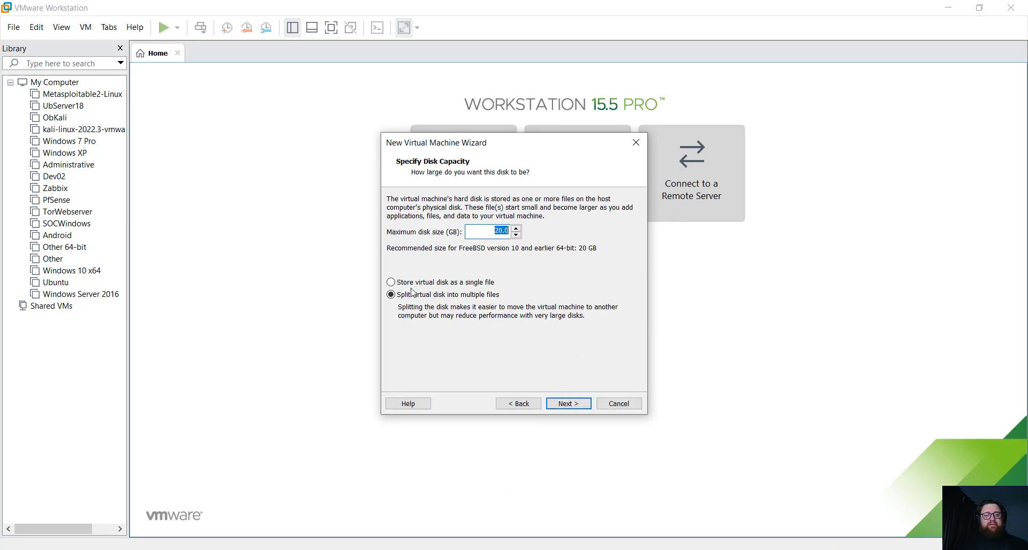
pyautogui.click(424, 283)
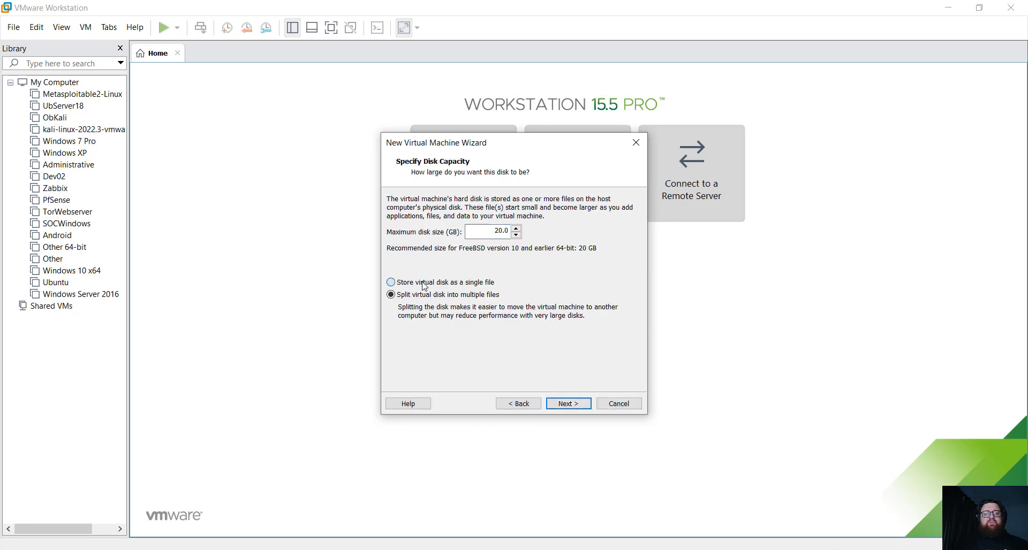
pyautogui.click(577, 402)
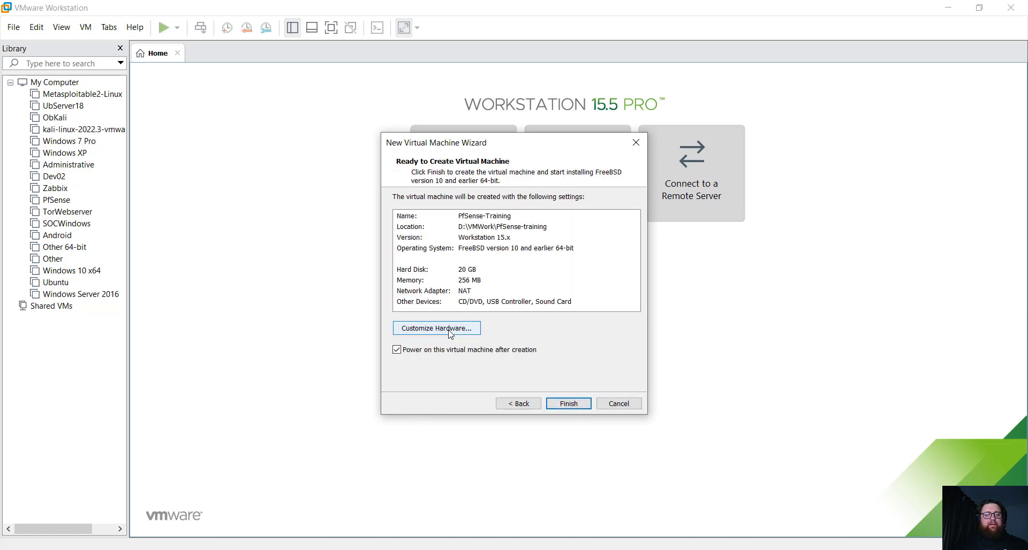
pyautogui.click(450, 332)
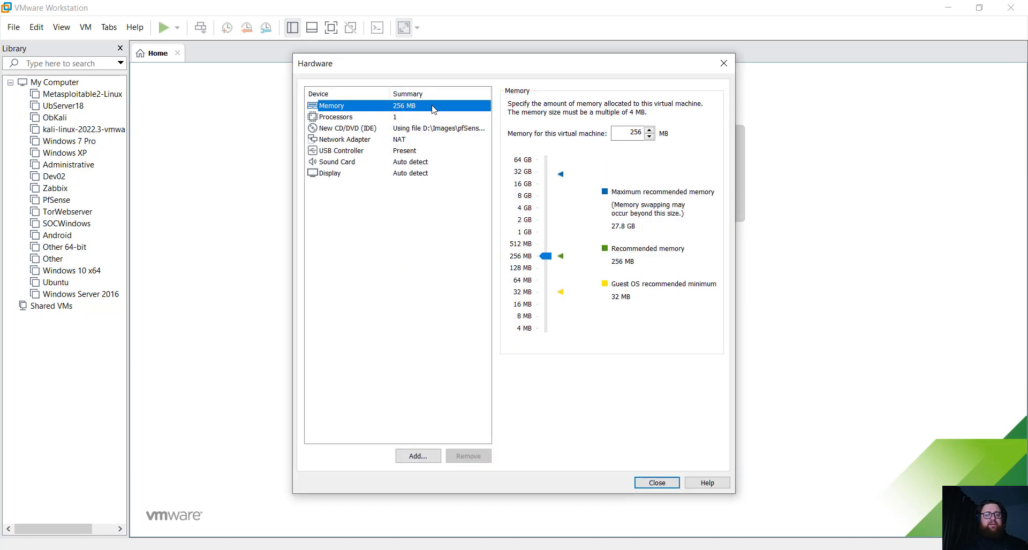
pyautogui.click(529, 234)
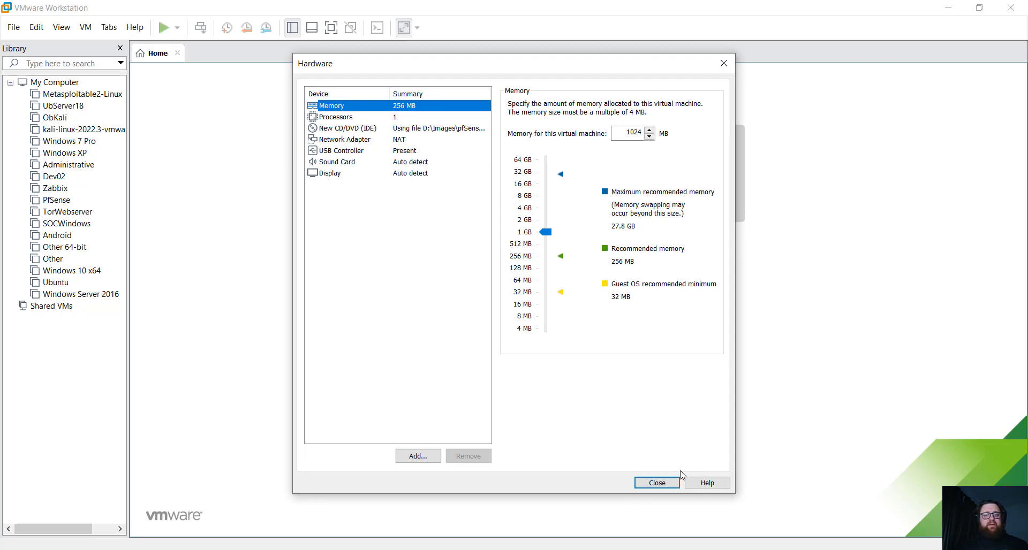
pyautogui.click(639, 485)
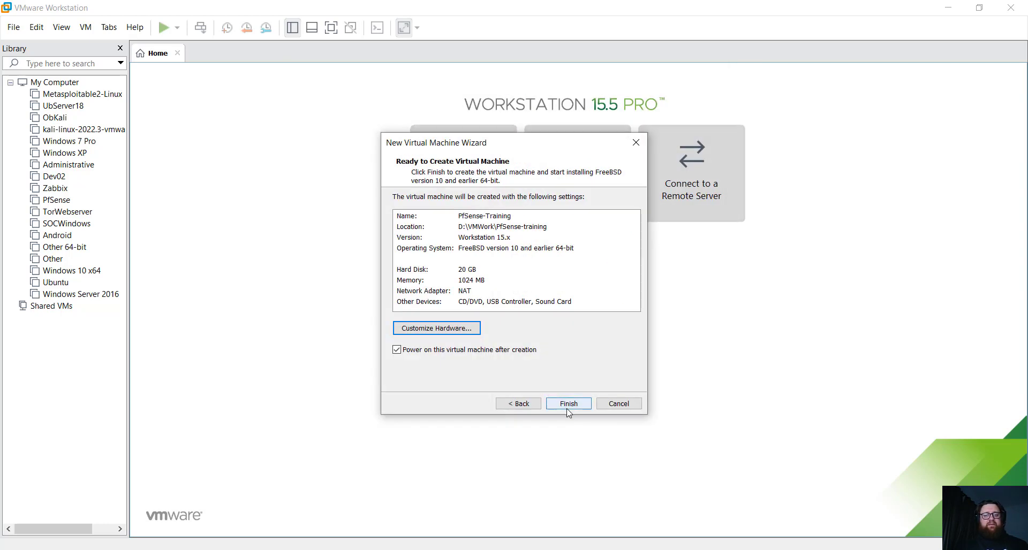
pyautogui.click(582, 402)
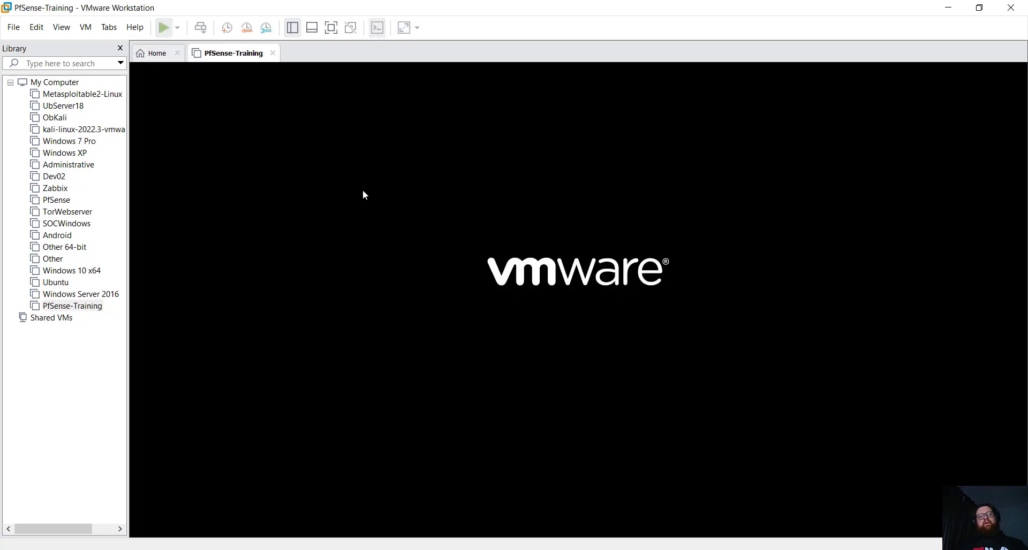
# - Stretch the guest display to fill the view while PfSense-Training boots
pyautogui.click(404, 27)
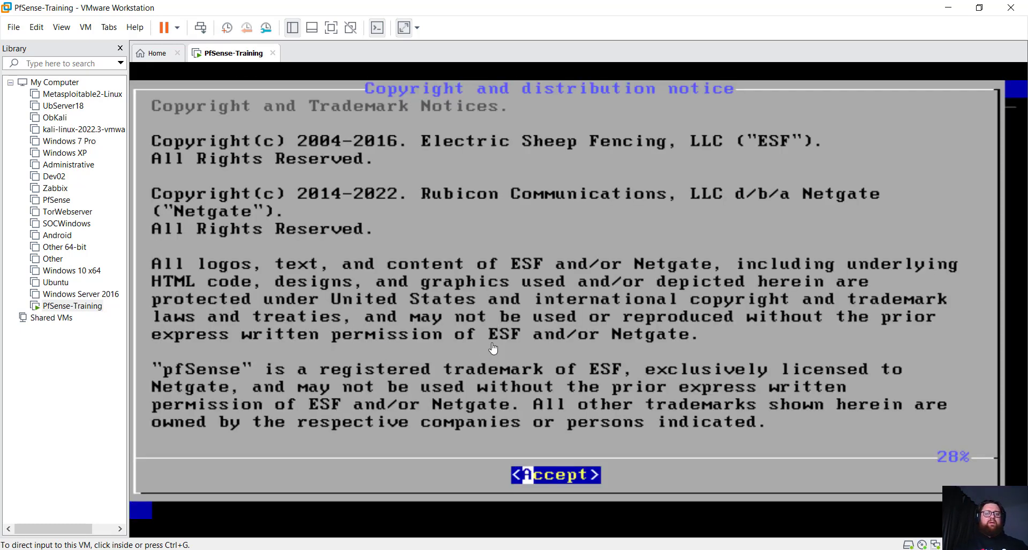
# - Accept the copyright notice and choose Install with the default US keymap
pyautogui.click(492, 347)
pyautogui.press('Return')
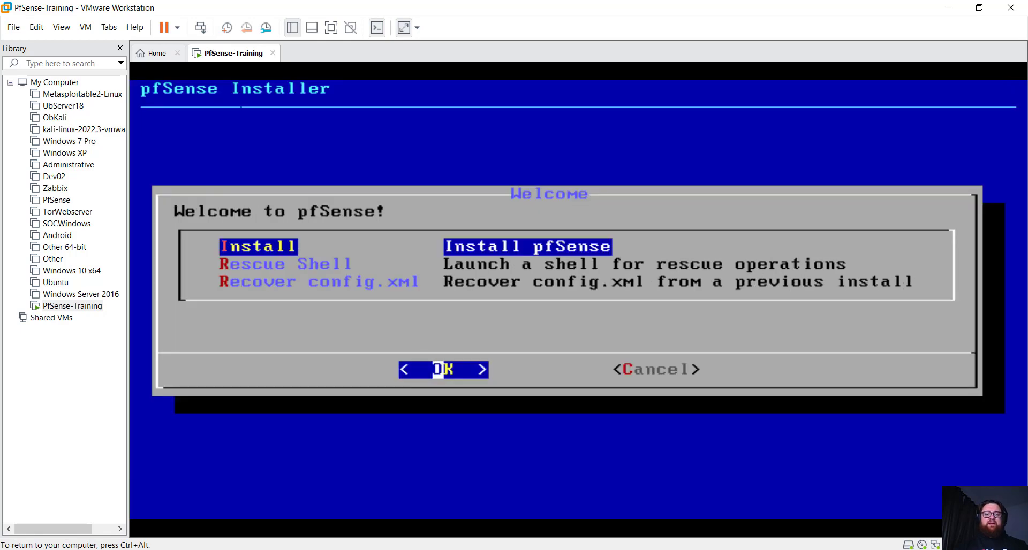
pyautogui.press('Return')
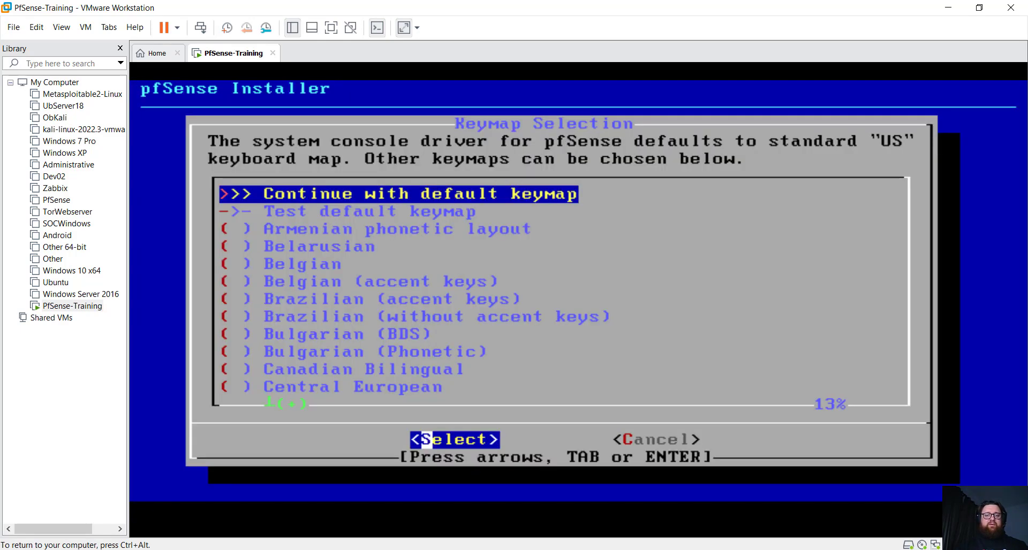
pyautogui.press('Return')
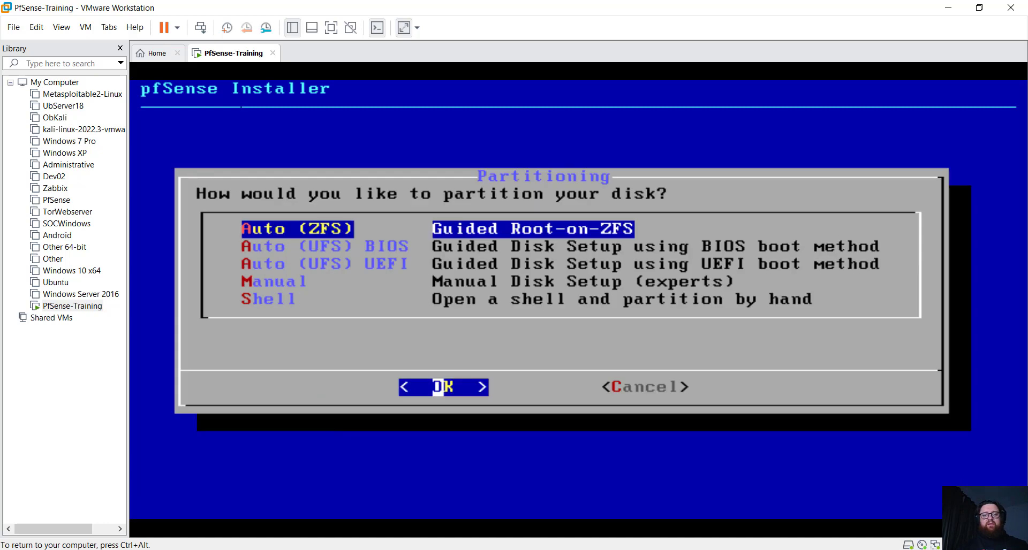
# - Install with Auto (ZFS) as a striped pool on disk da0, confirming the erase
pyautogui.press('Return')
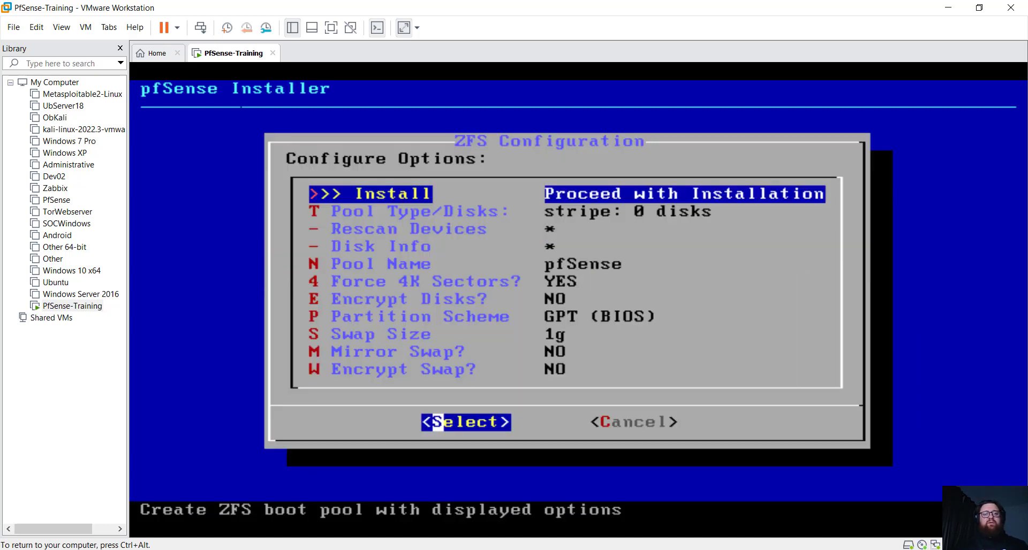
pyautogui.press('Return')
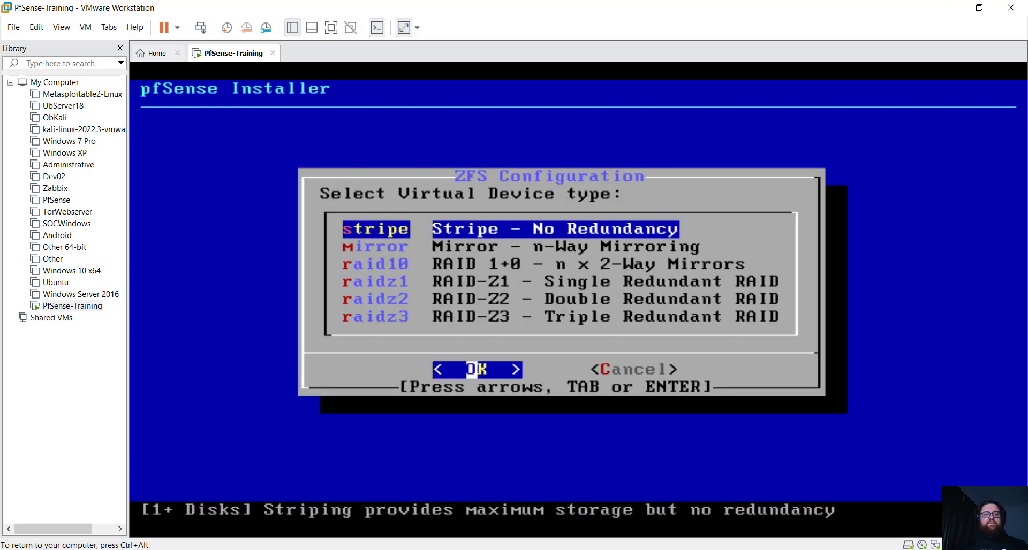
pyautogui.press('Return')
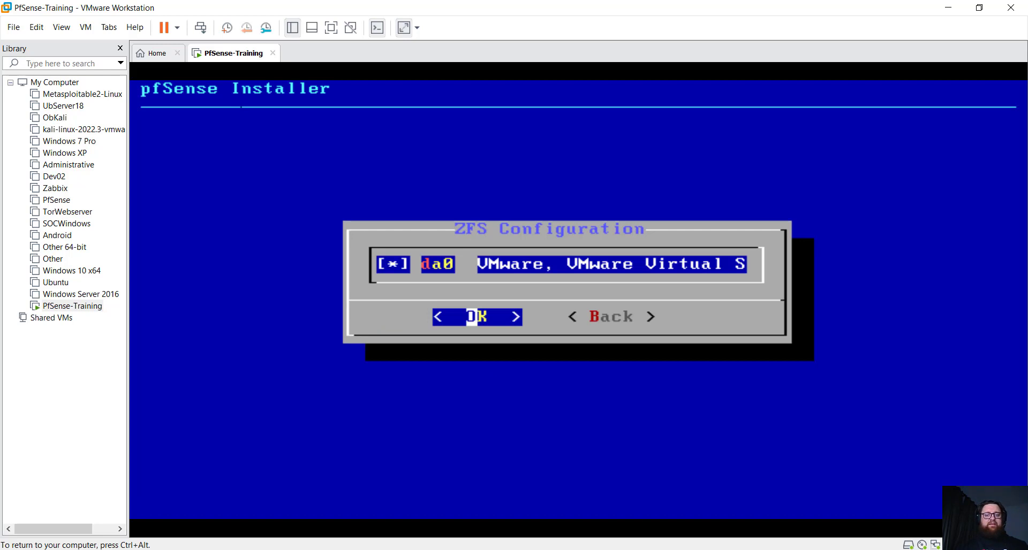
pyautogui.press('Return')
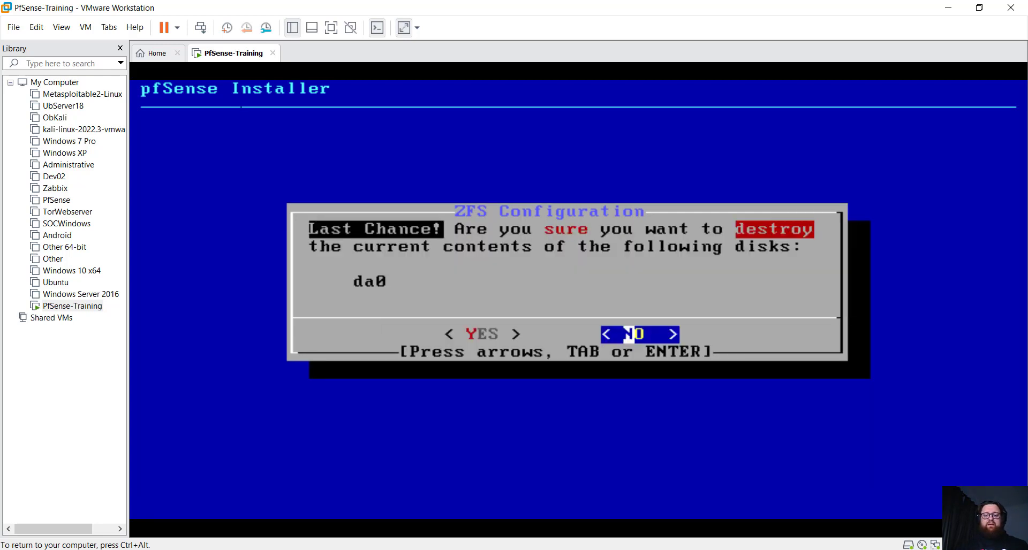
pyautogui.press('Left')
pyautogui.press('Return')
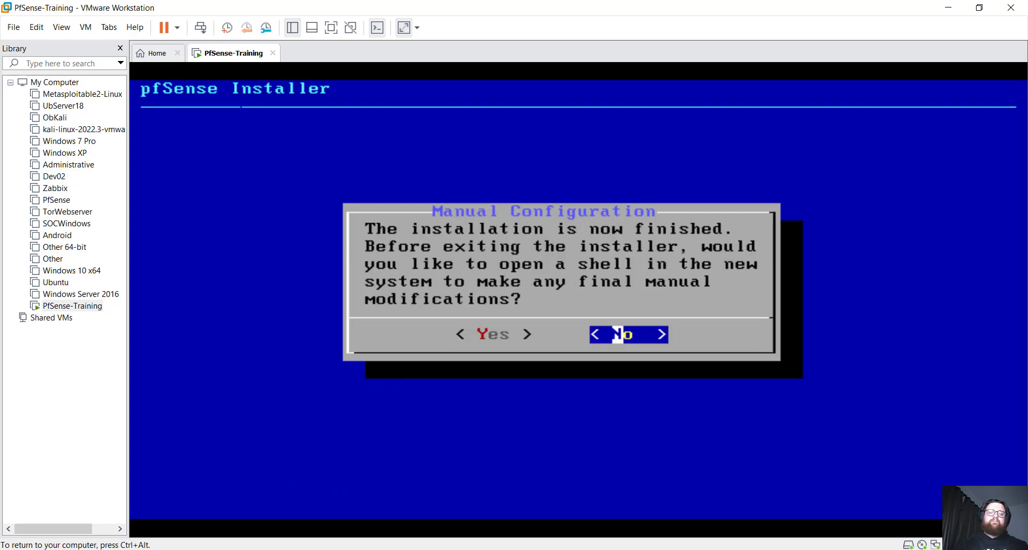
# - Open the post-install shell, leave it with 'exit', and reboot into the installed pfSense
pyautogui.press('Left')
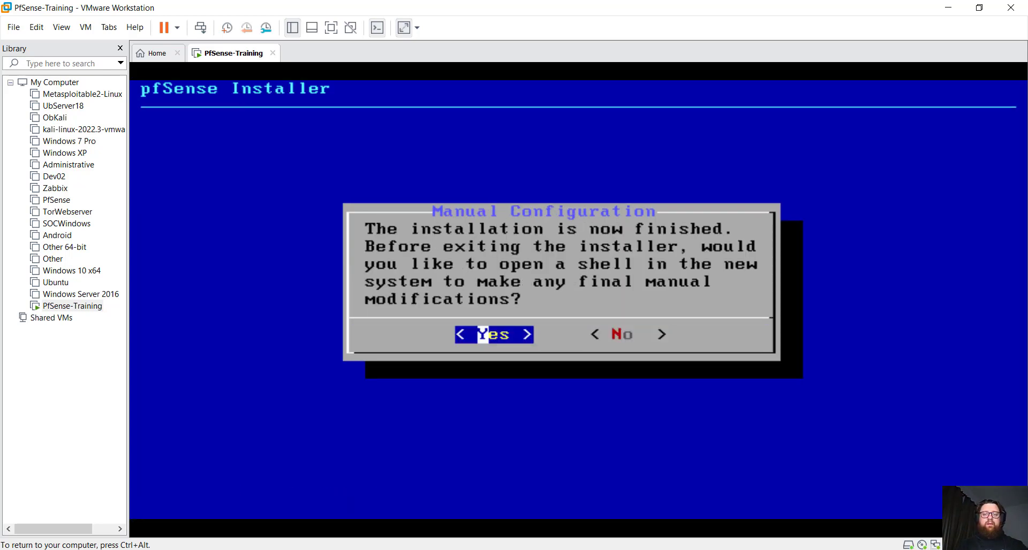
pyautogui.press('Return')
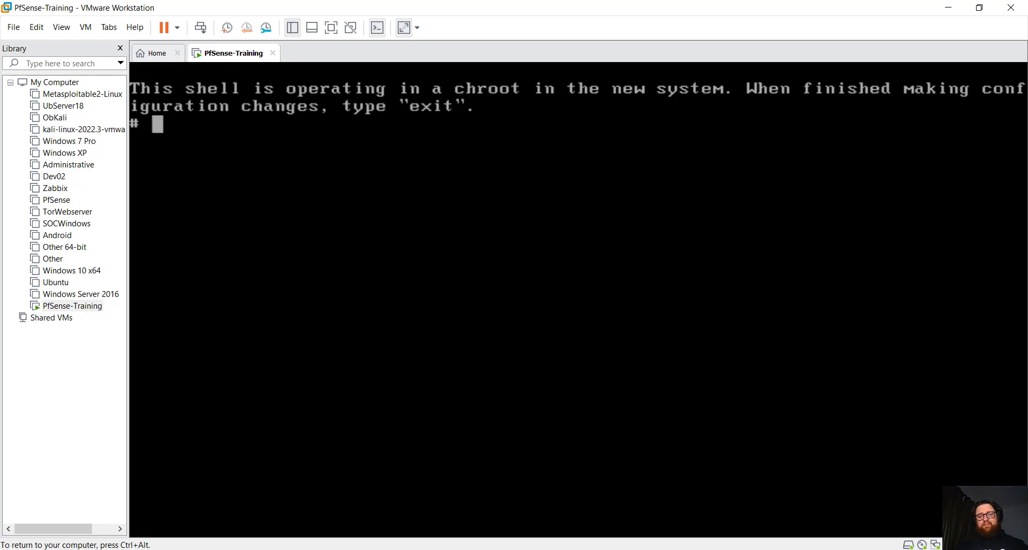
pyautogui.write('exit')
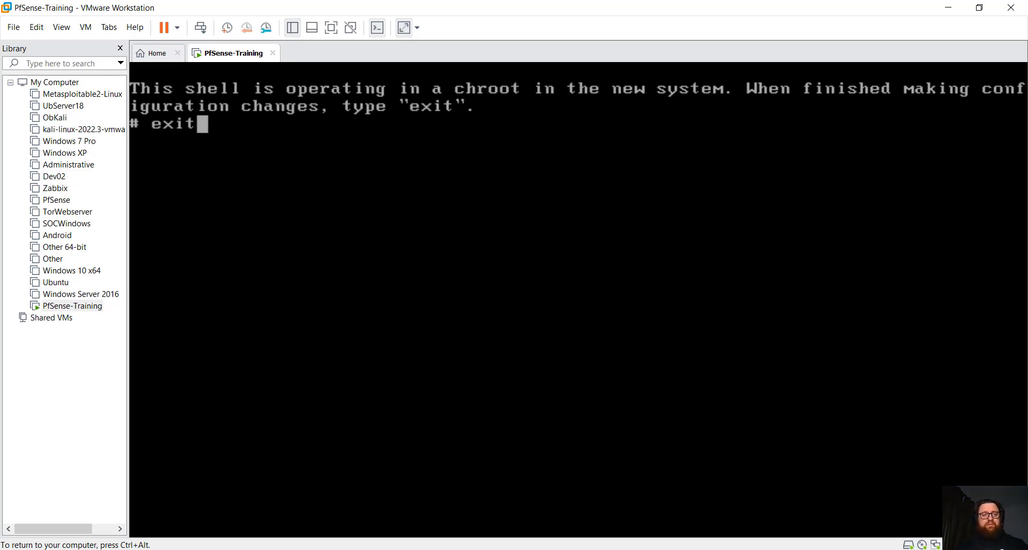
pyautogui.press('Return')
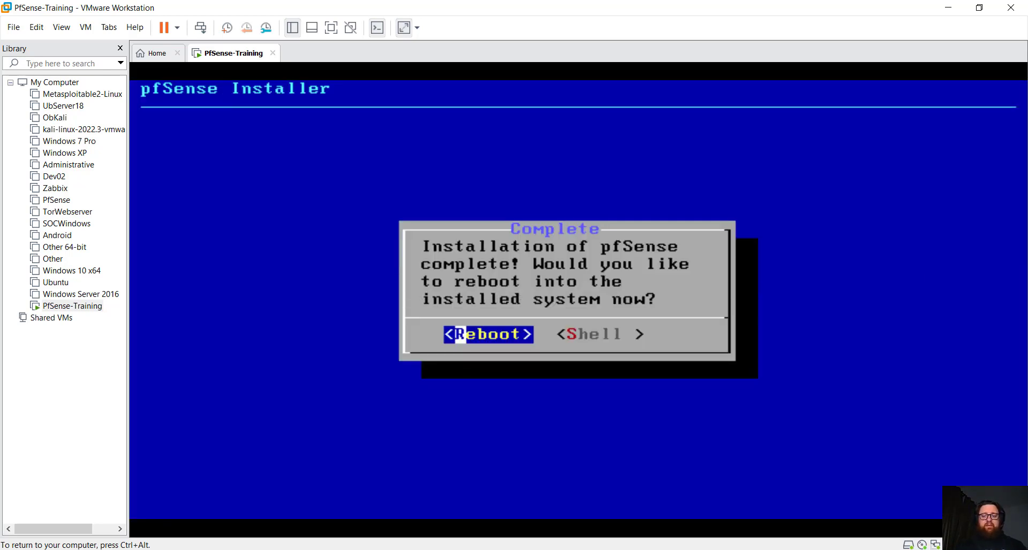
pyautogui.press('Return')
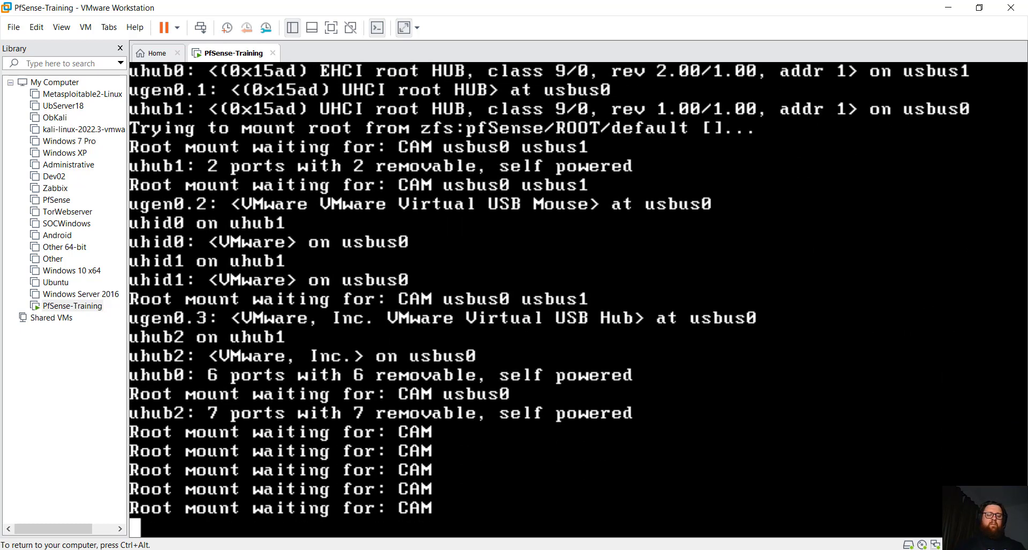
# - Decline VLANs, assign em0 as WAN with no LAN interface, and confirm with 'y'
pyautogui.hotkey('ctrl', 'alt')
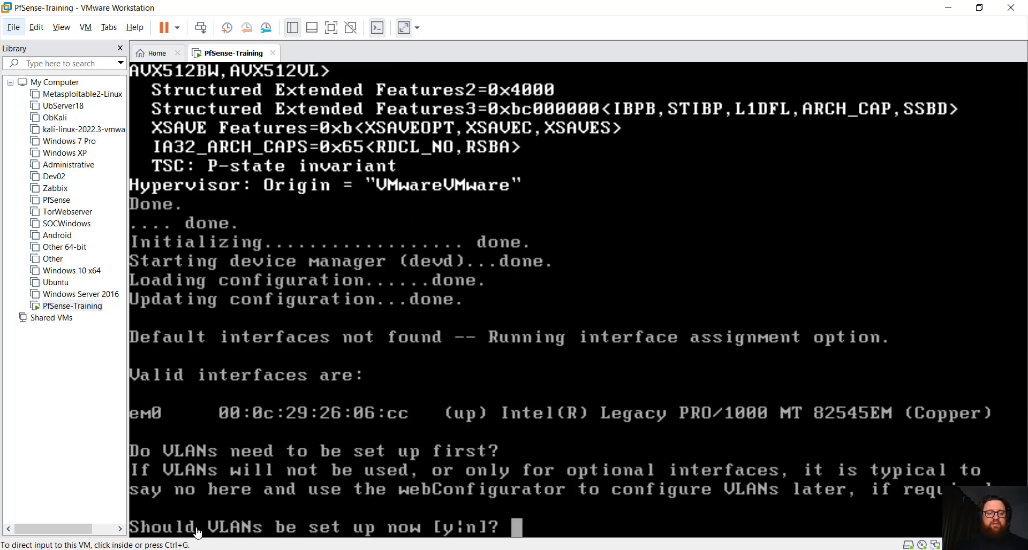
pyautogui.click(611, 463)
pyautogui.write('n')
pyautogui.press('Return')
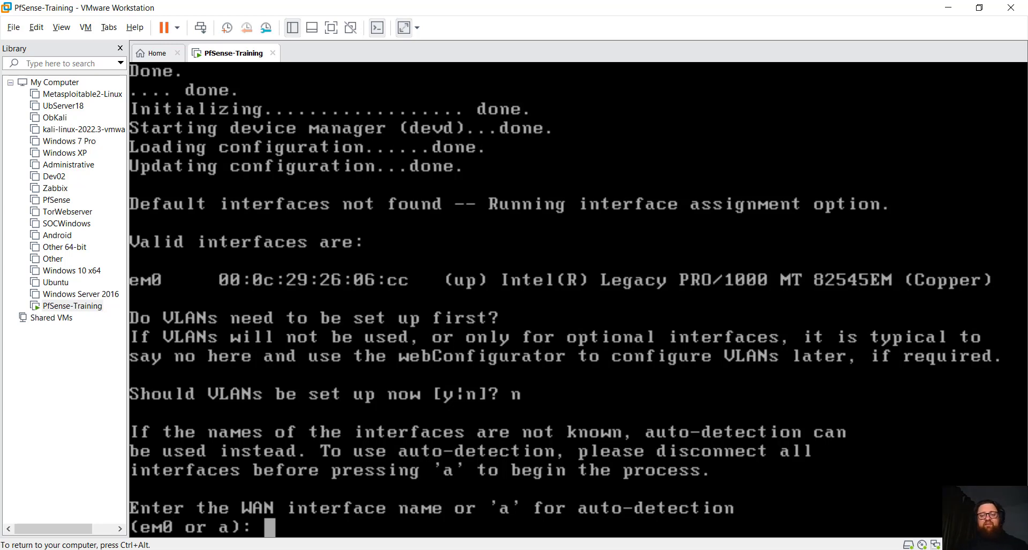
pyautogui.write('em')
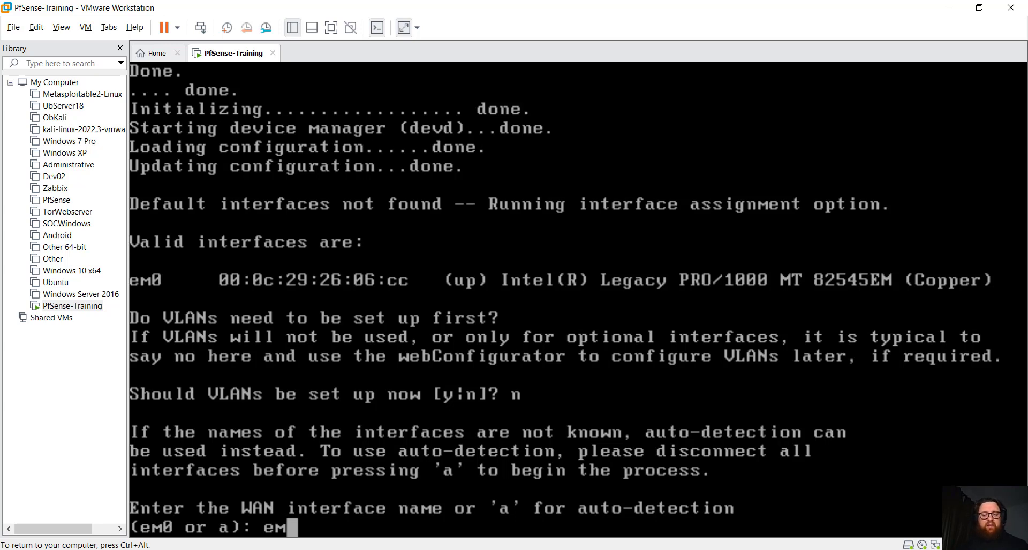
pyautogui.write('0')
pyautogui.press('Return')
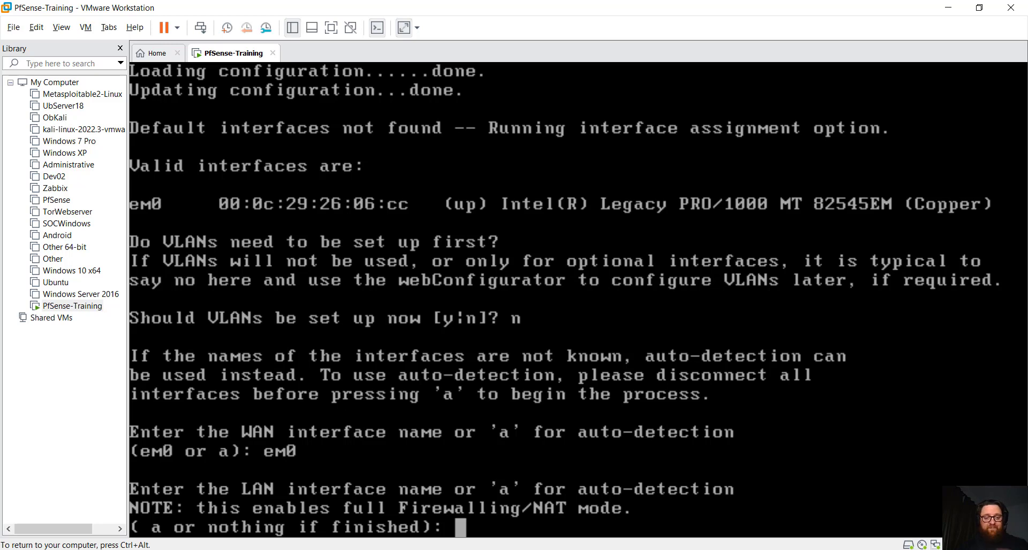
pyautogui.press('Return')
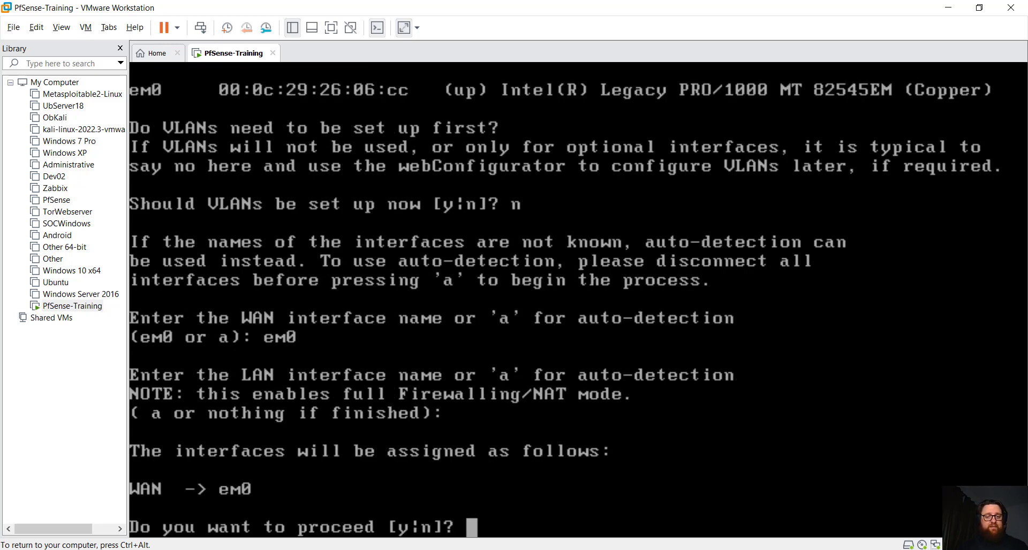
pyautogui.write('y')
pyautogui.press('Return')
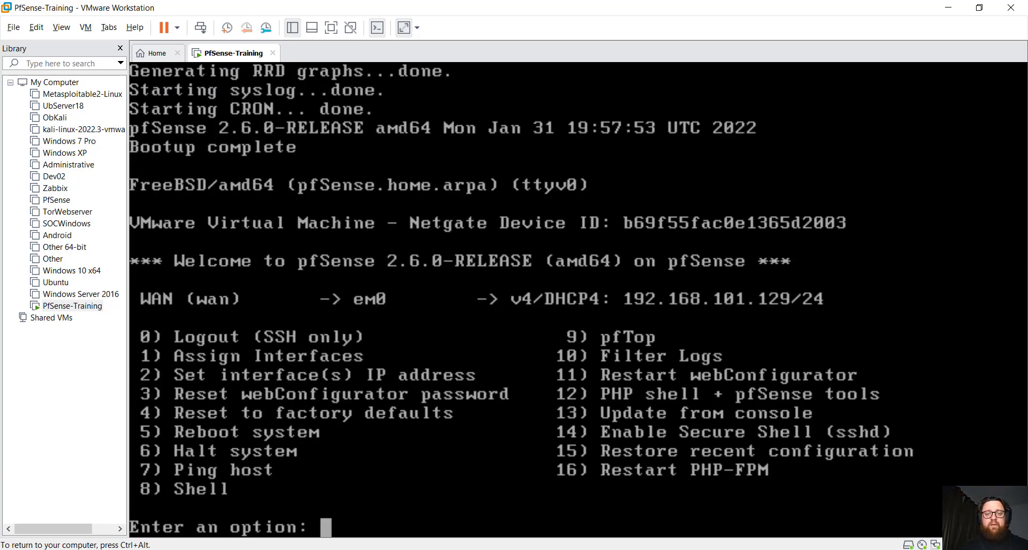
# - Once pfSense reaches its console menu, release keyboard and mouse control from the VM
pyautogui.hotkey('ctrl', 'alt')
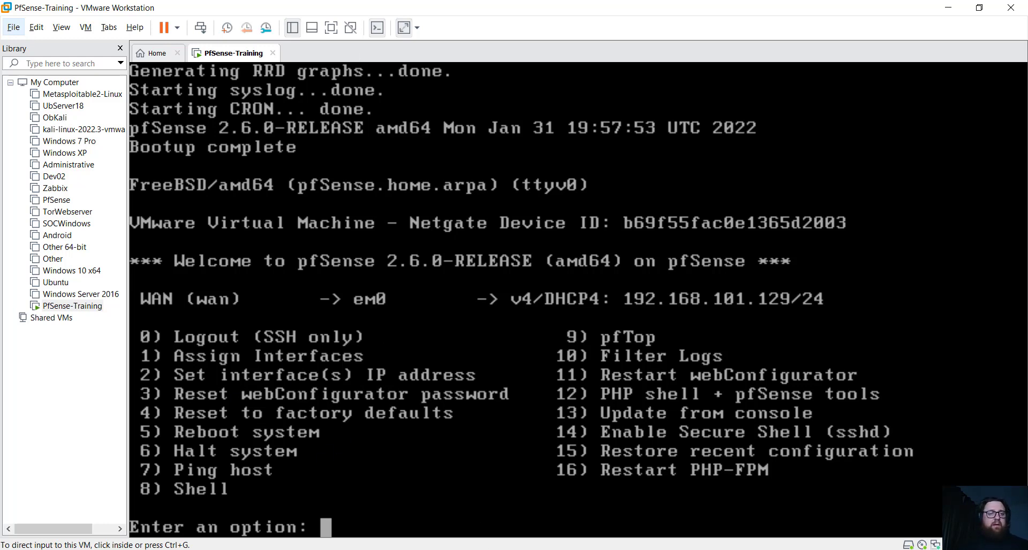
pyautogui.moveTo(482, 549)
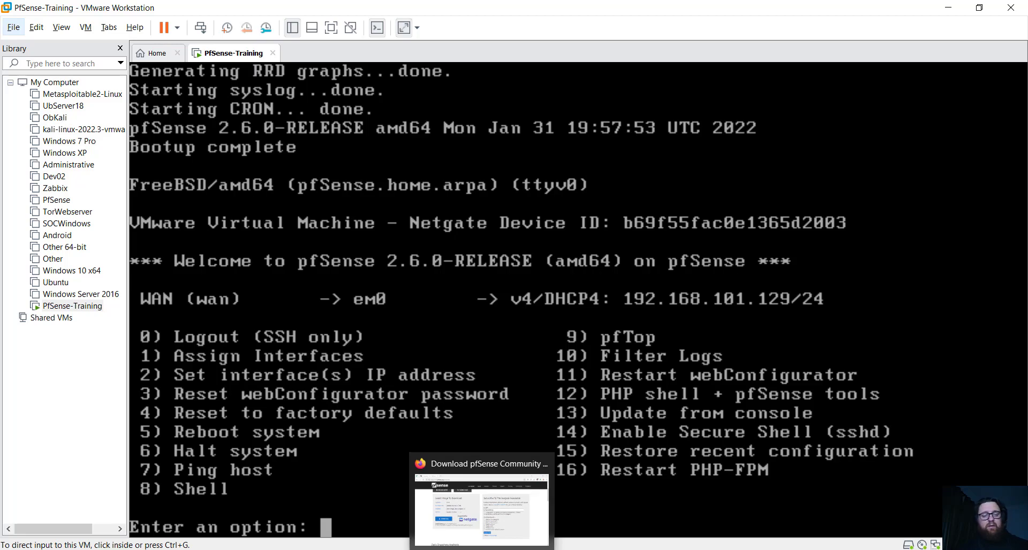
# - In Firefox, load 192.168.101.129, correcting the wrongly autocompleted address first
pyautogui.click(482, 549)
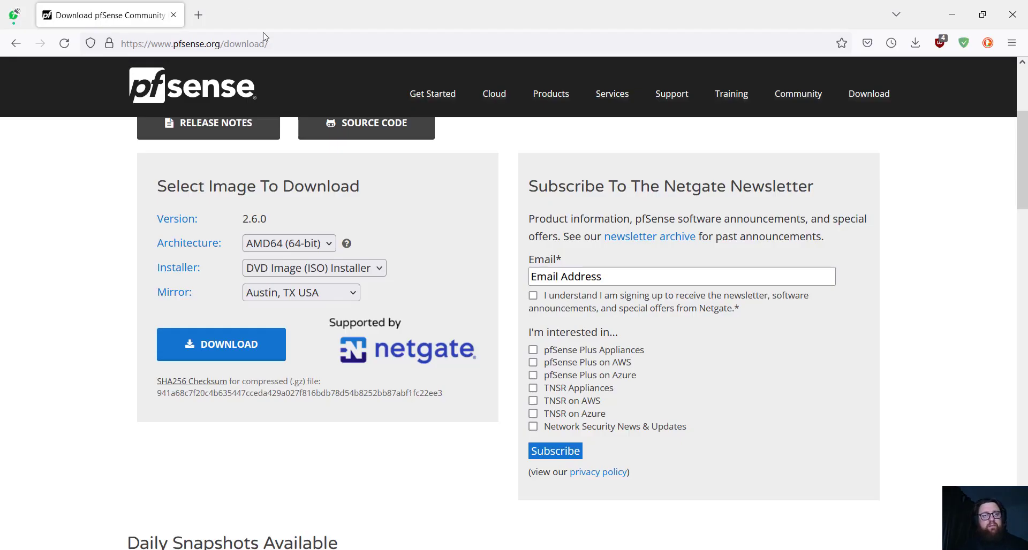
pyautogui.click(277, 44)
pyautogui.write('192.168.79.136/')
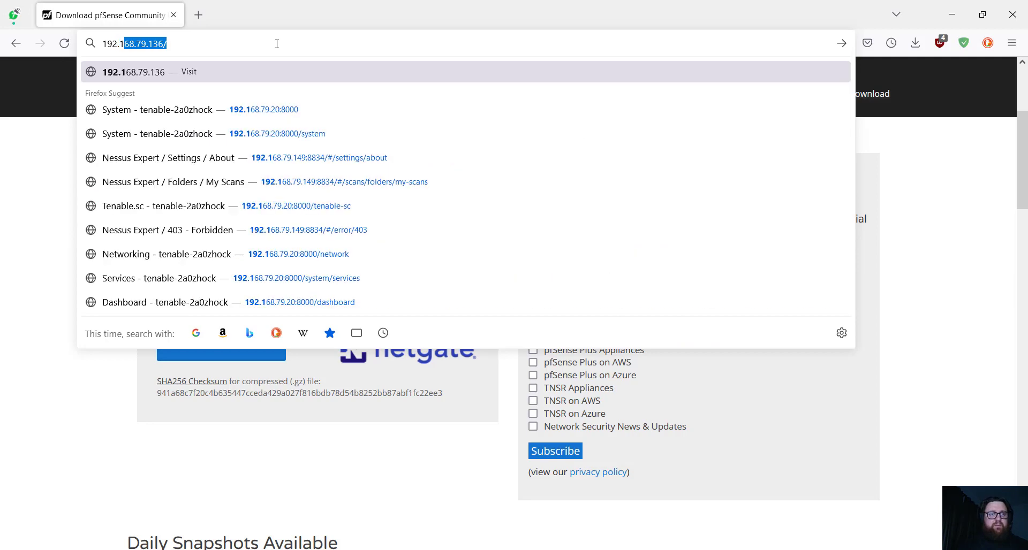
pyautogui.press('End')
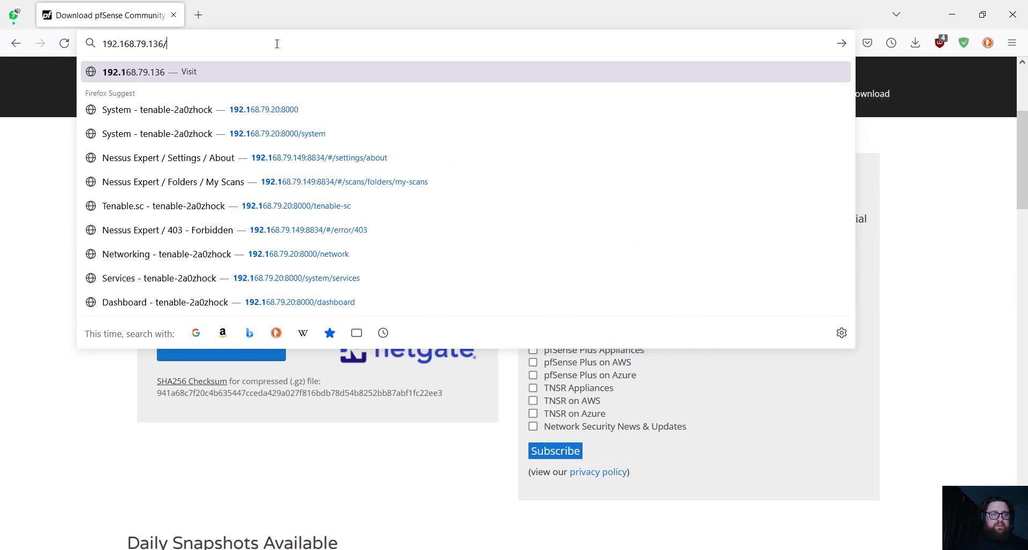
pyautogui.press('BackSpace')
pyautogui.press('BackSpace')
pyautogui.press('BackSpace')
pyautogui.press('BackSpace')
pyautogui.press('BackSpace')
pyautogui.press('BackSpace')
pyautogui.press('BackSpace')
pyautogui.write('1')
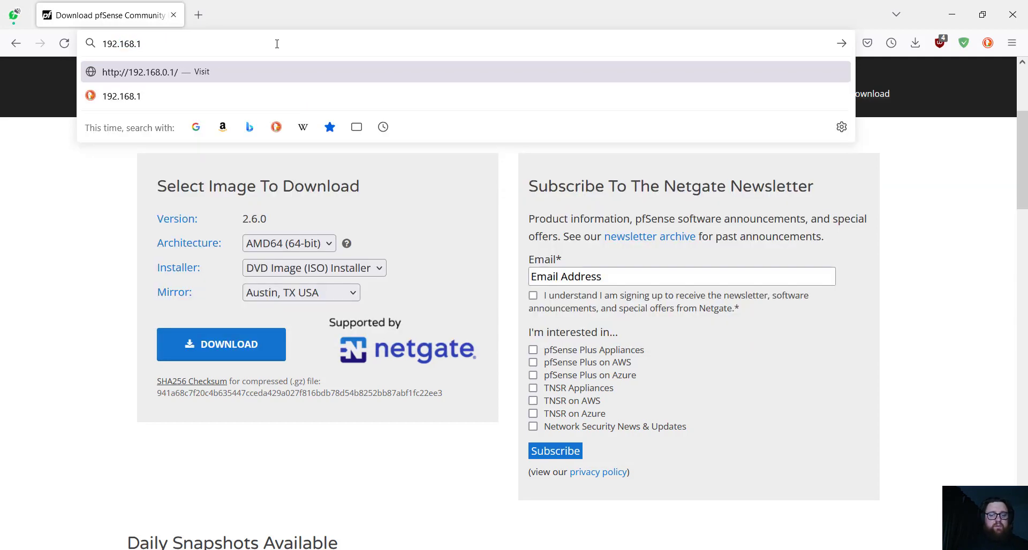
pyautogui.write('01.129')
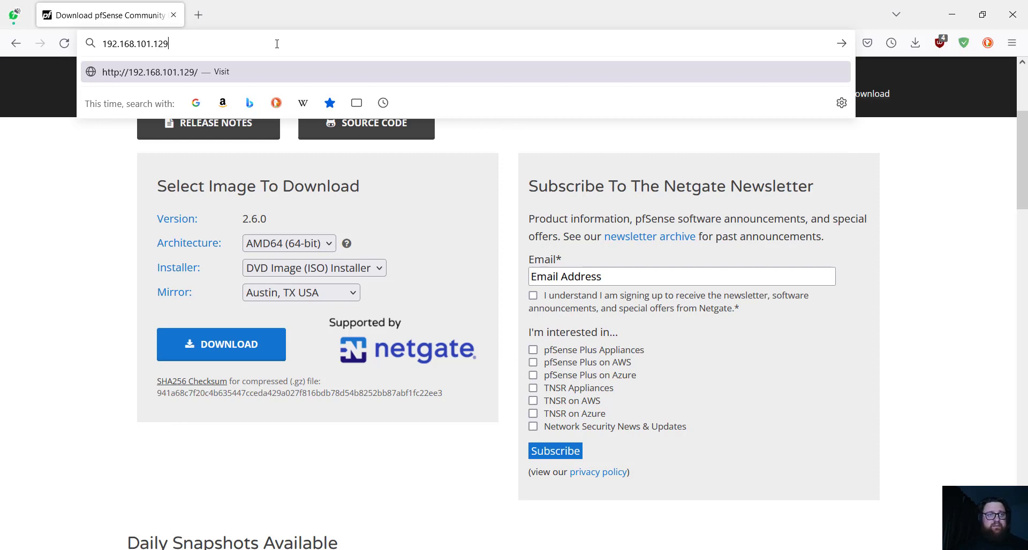
pyautogui.press('Return')
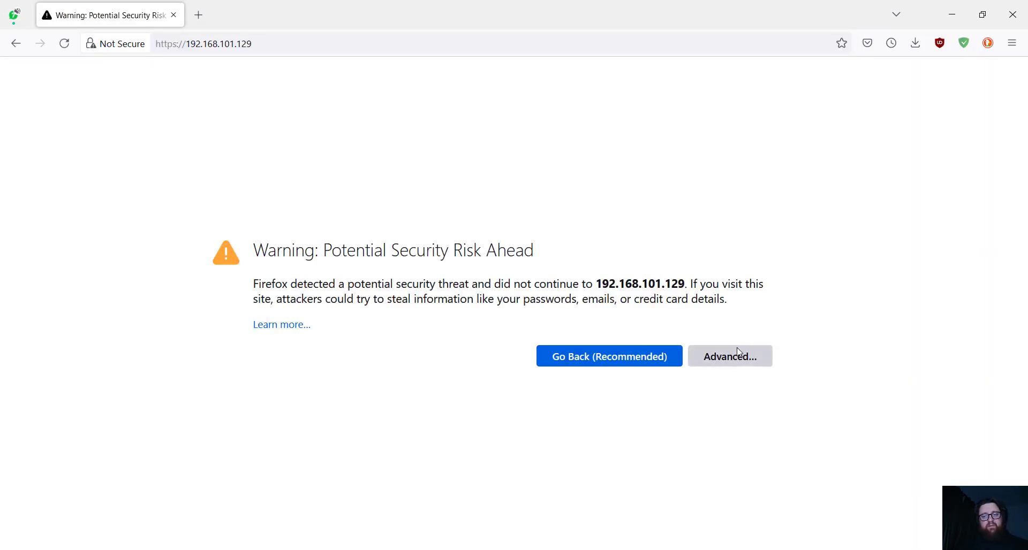
# - Accept the self-signed certificate risk to continue to the pfSense page
pyautogui.click(738, 352)
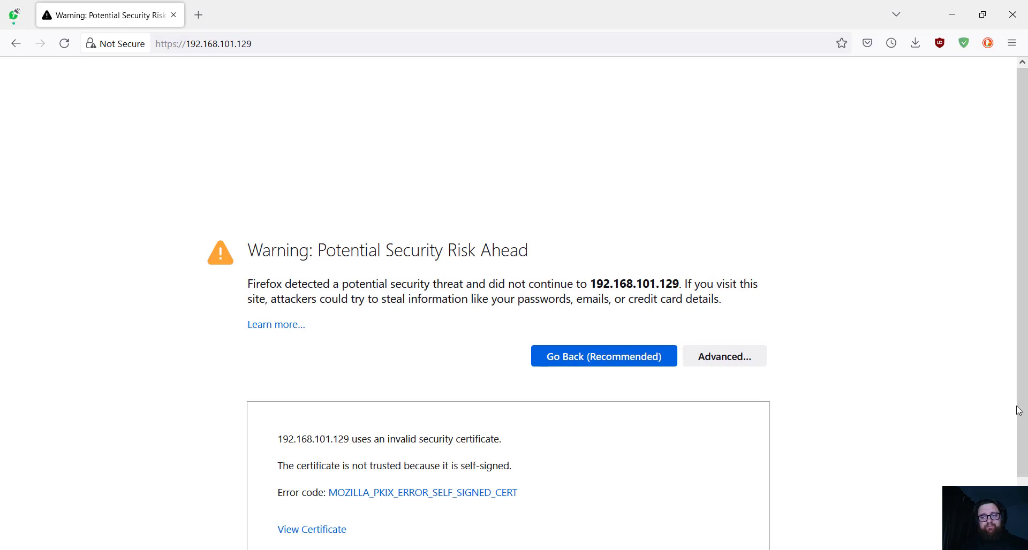
pyautogui.scroll(-3, 616, 455)
pyautogui.click(649, 502)
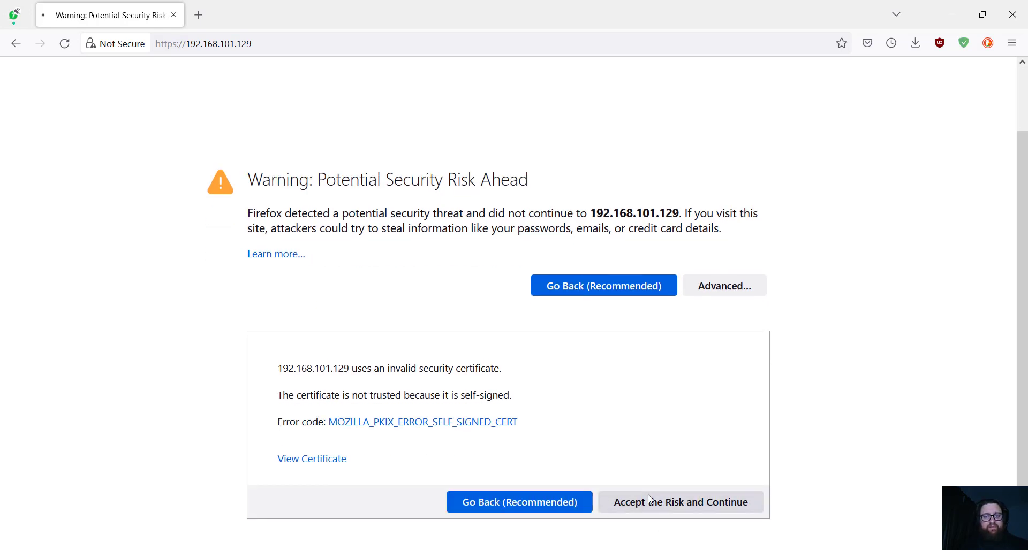
# - Log in with username admin and the default password
pyautogui.click(473, 263)
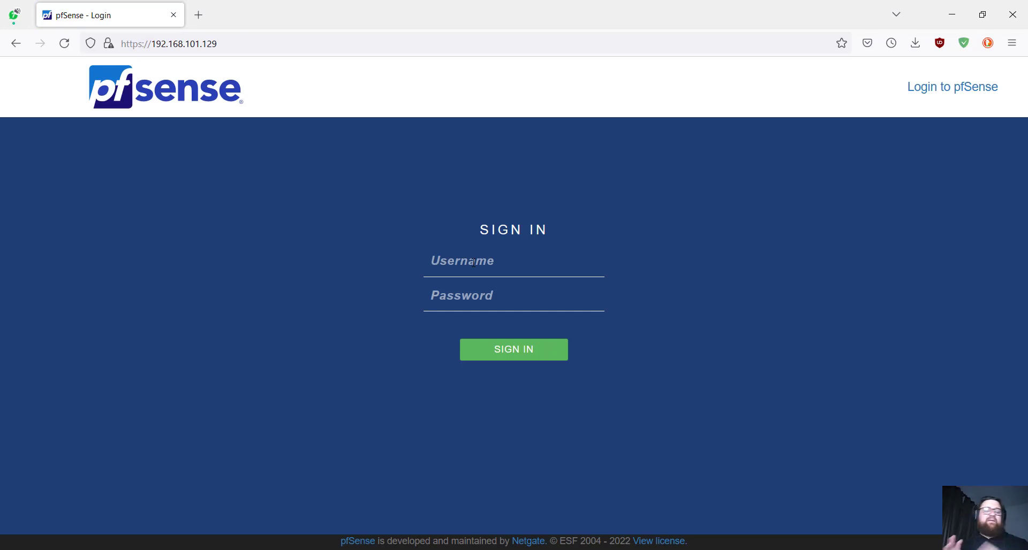
pyautogui.write('admin')
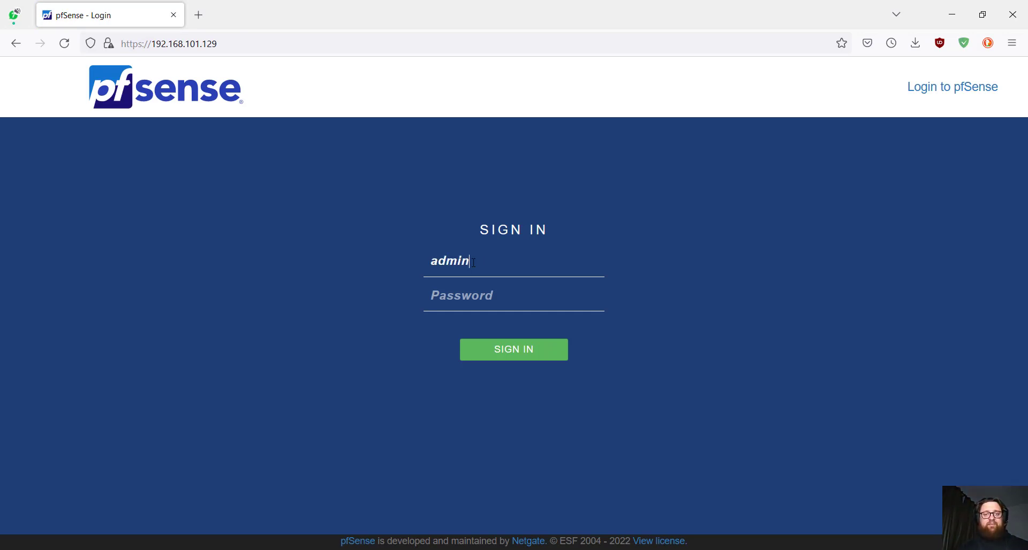
pyautogui.press('Tab')
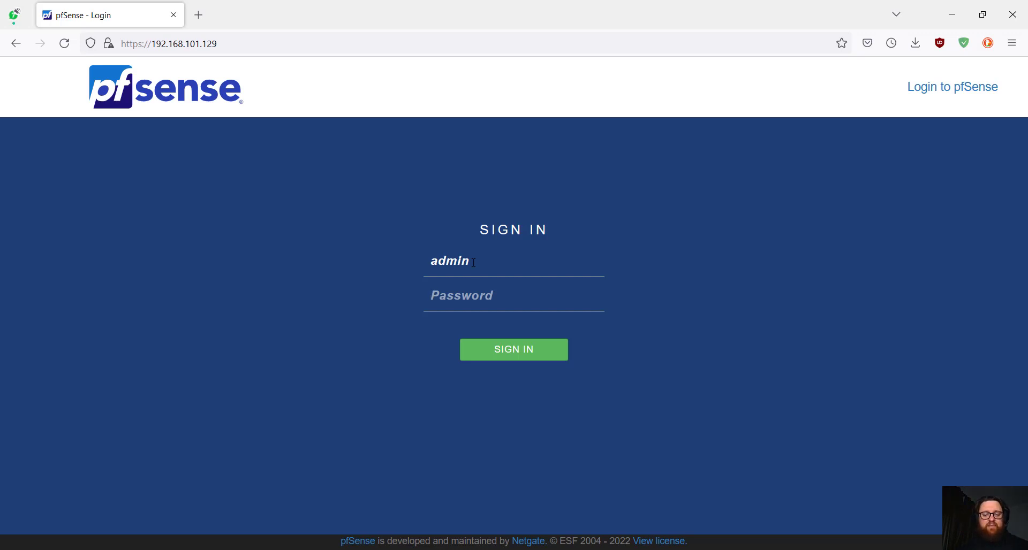
pyautogui.write('pfsense')
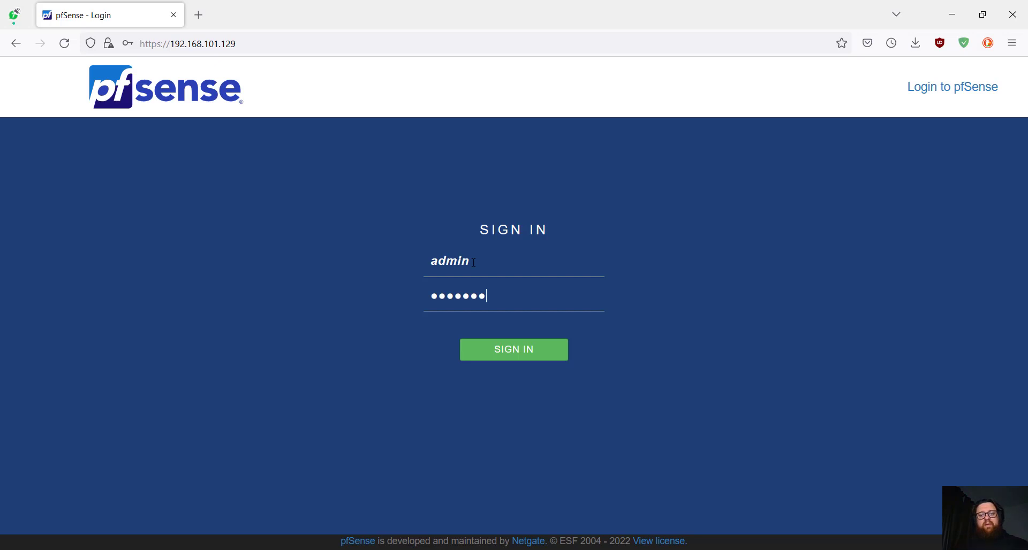
pyautogui.press('Return')
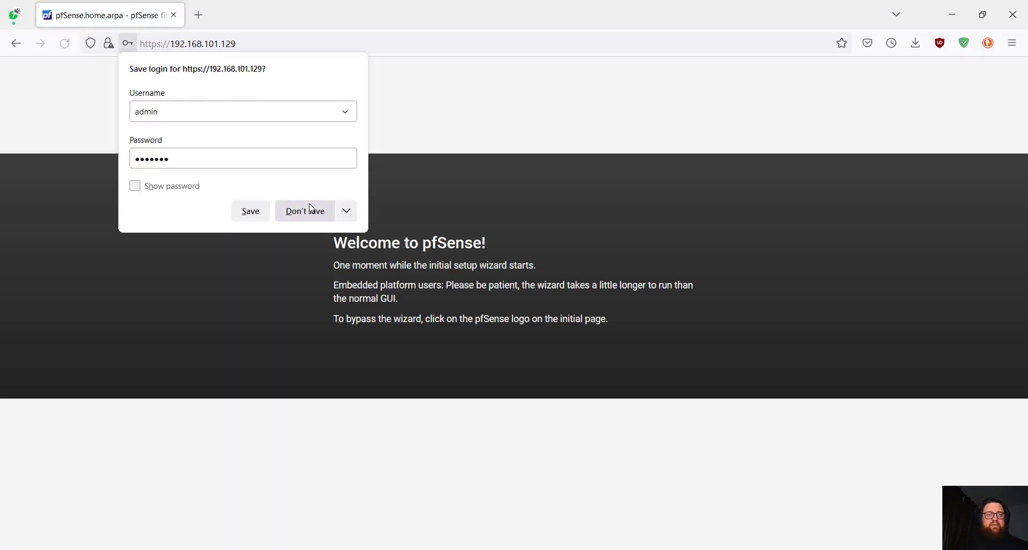
# - Decline saving the login, start the setup wizard, and pass the support information step
pyautogui.click(301, 214)
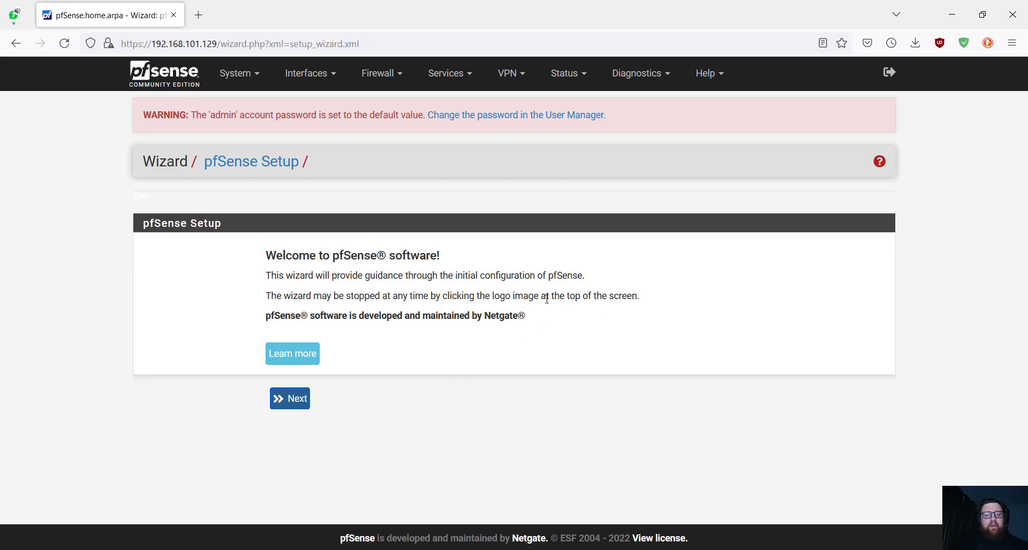
pyautogui.click(299, 405)
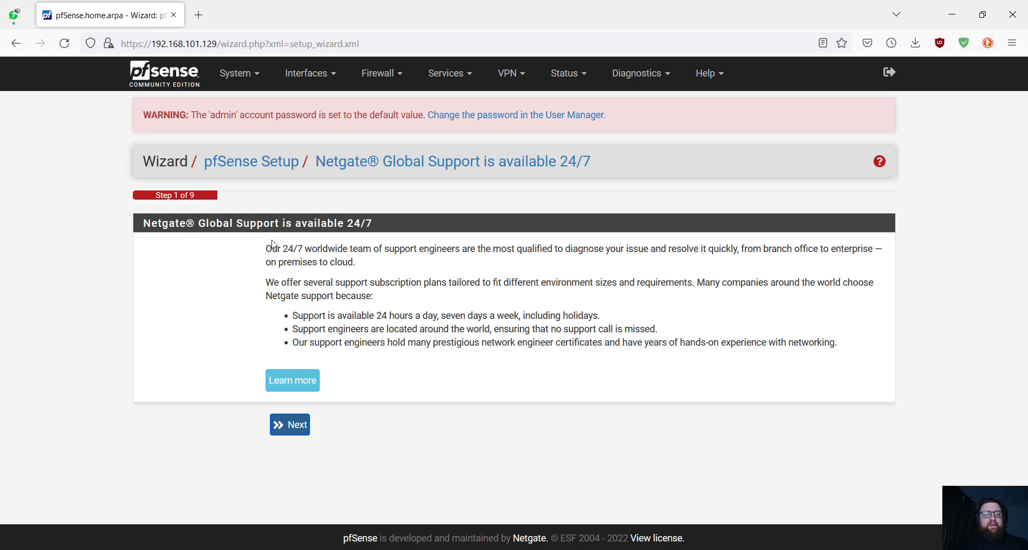
pyautogui.click(294, 418)
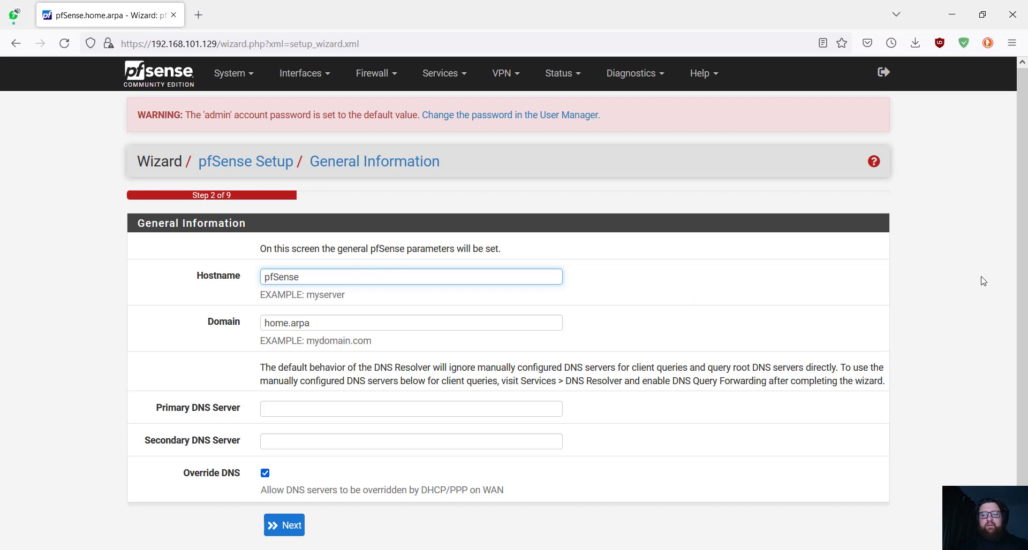
# - Review the Primary and Secondary DNS Server fields and accept the default general information
pyautogui.scroll(-2, 1023, 282)
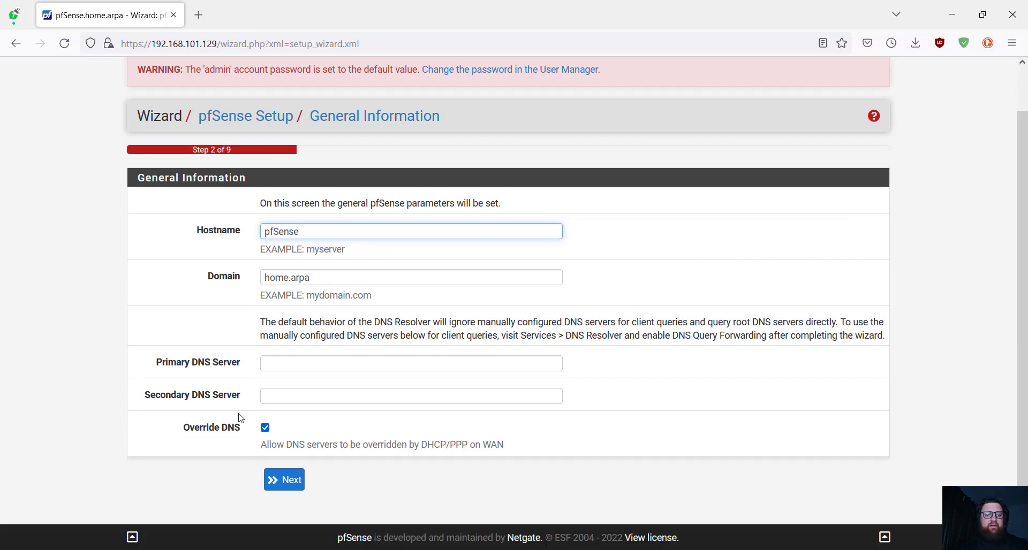
pyautogui.moveTo(158, 362); pyautogui.dragTo(246, 363)
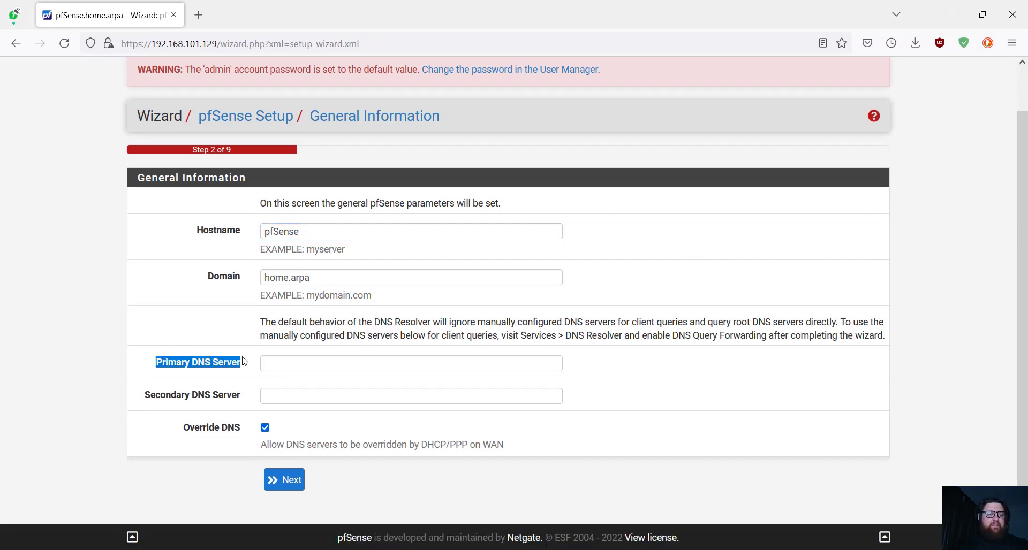
pyautogui.click(245, 362)
pyautogui.moveTo(147, 395); pyautogui.dragTo(243, 409)
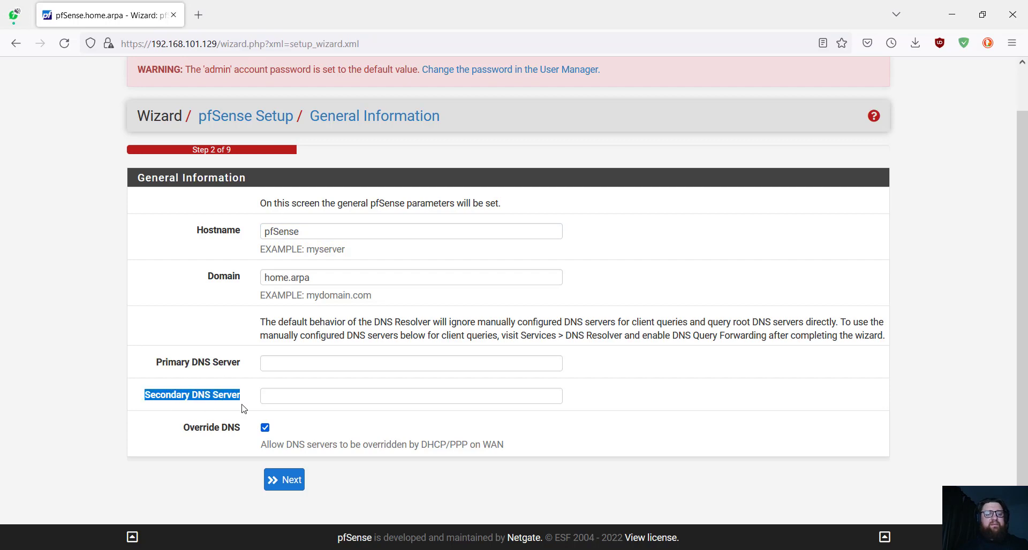
pyautogui.click(245, 411)
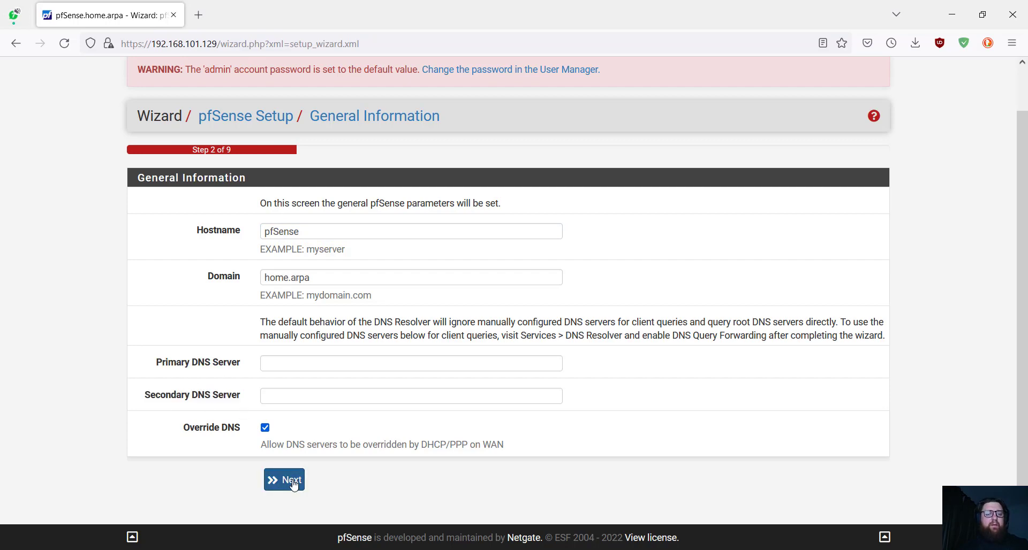
pyautogui.click(293, 481)
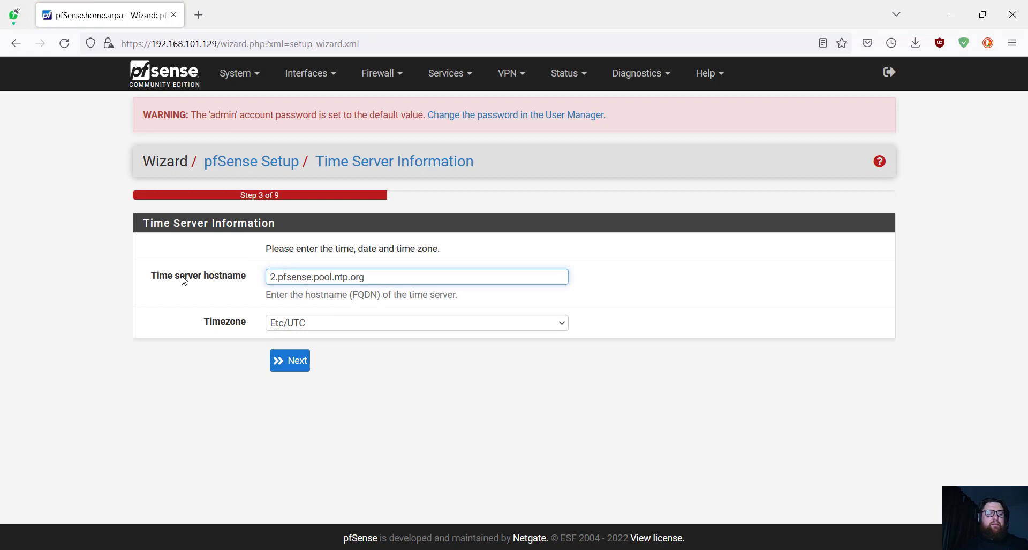
# - Set the timezone to Europe/Warsaw and accept the time server settings
pyautogui.click(387, 324)
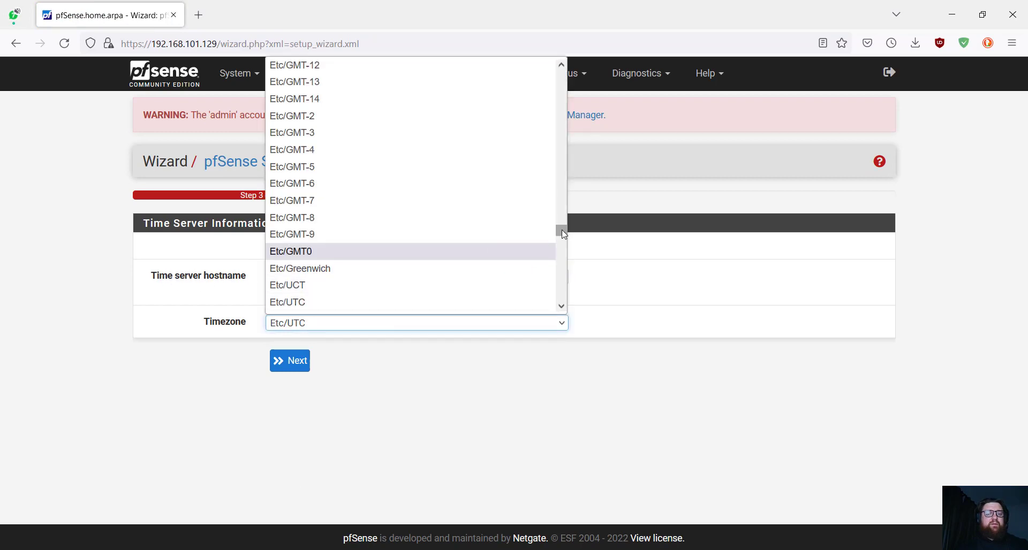
pyautogui.moveTo(561, 229); pyautogui.dragTo(561, 255)
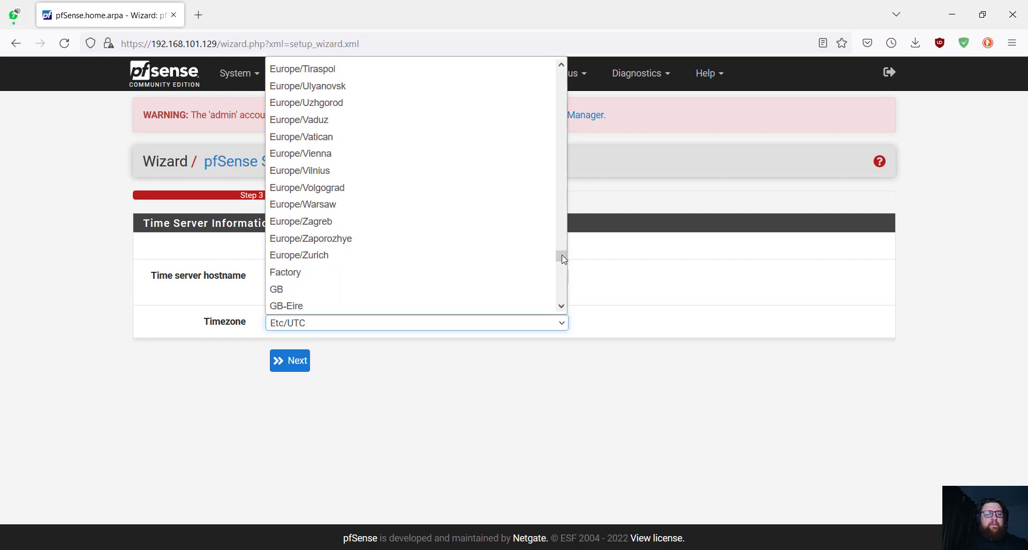
pyautogui.click(418, 209)
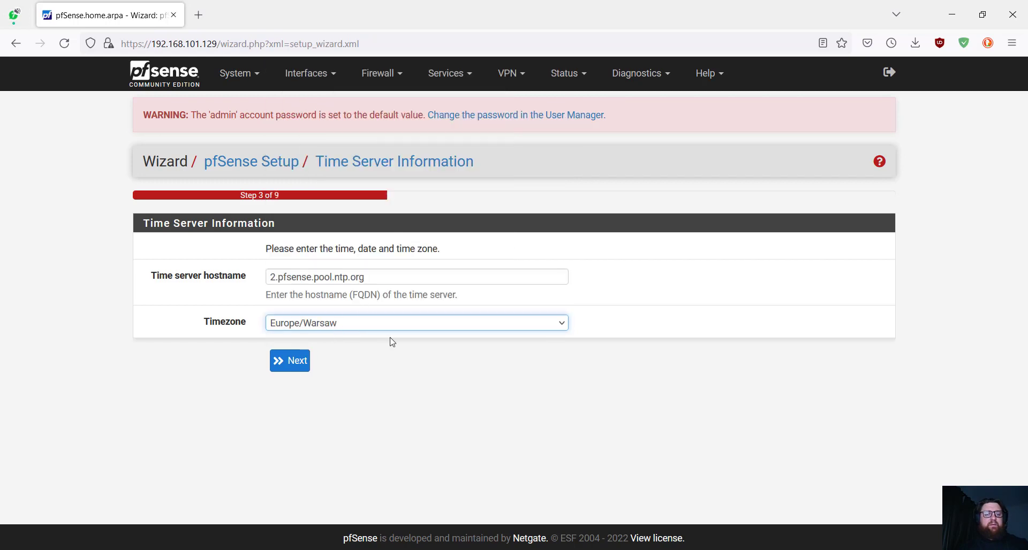
pyautogui.click(307, 364)
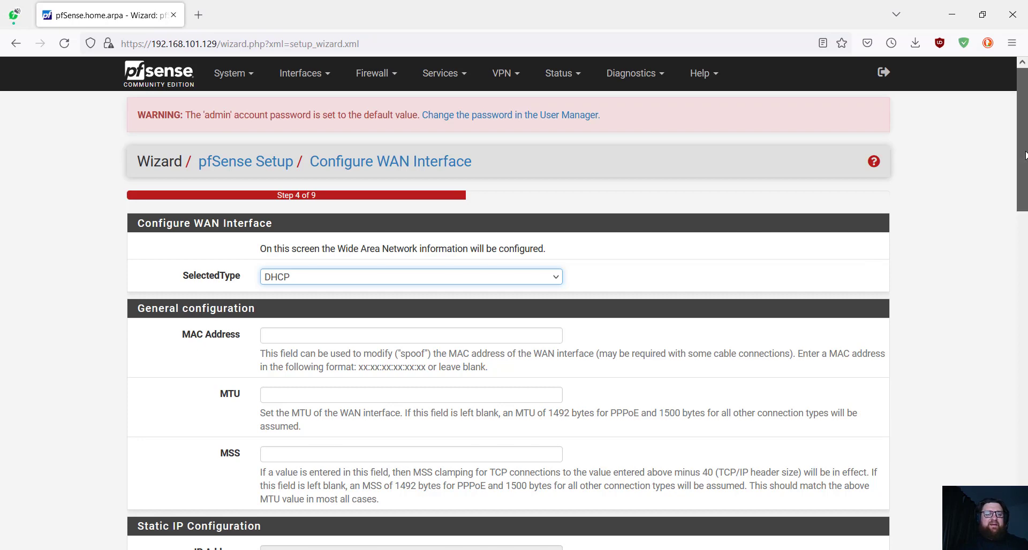
# - Keep DHCP as the WAN connection type and continue past the WAN interface page
pyautogui.moveTo(1024, 156); pyautogui.dragTo(1013, 185)
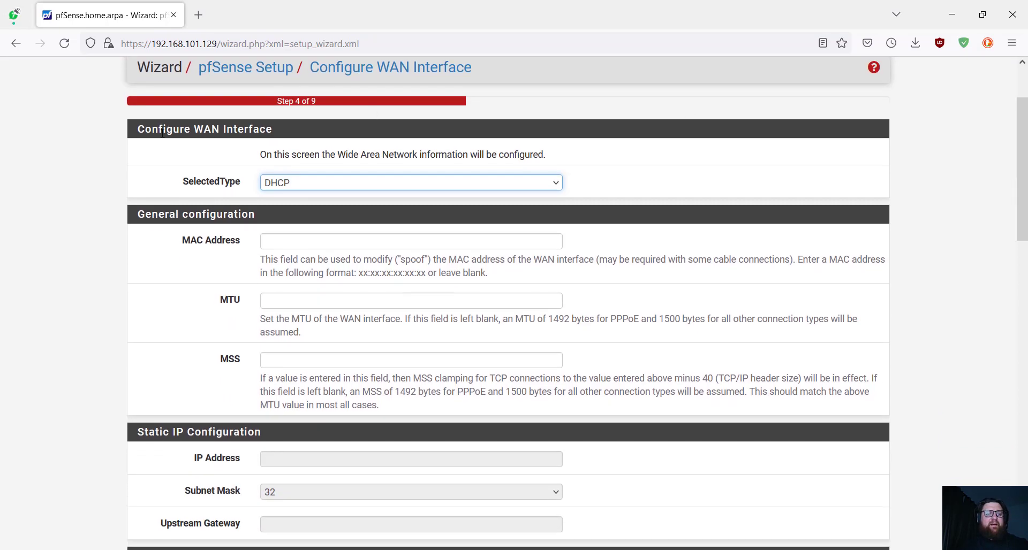
pyautogui.click(419, 186)
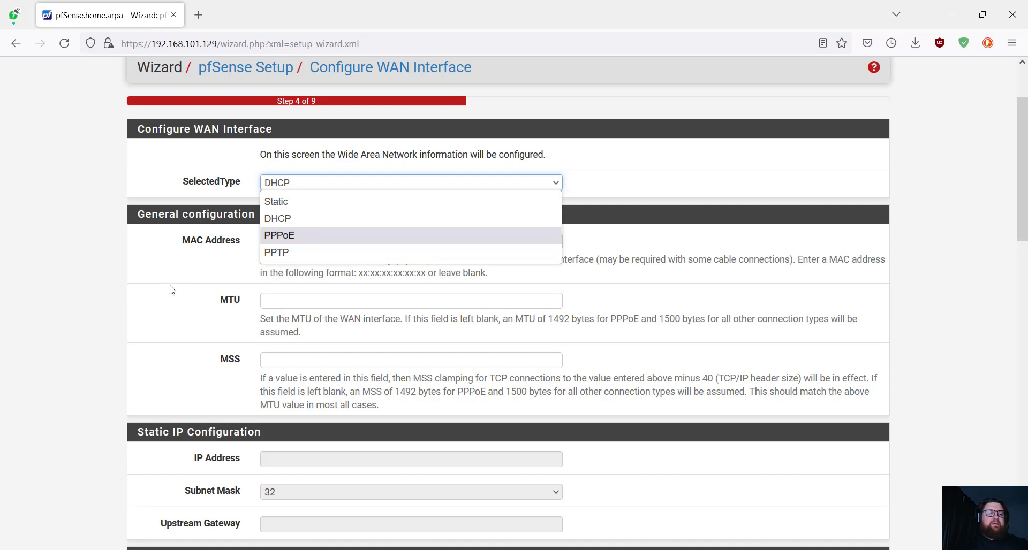
pyautogui.click(167, 298)
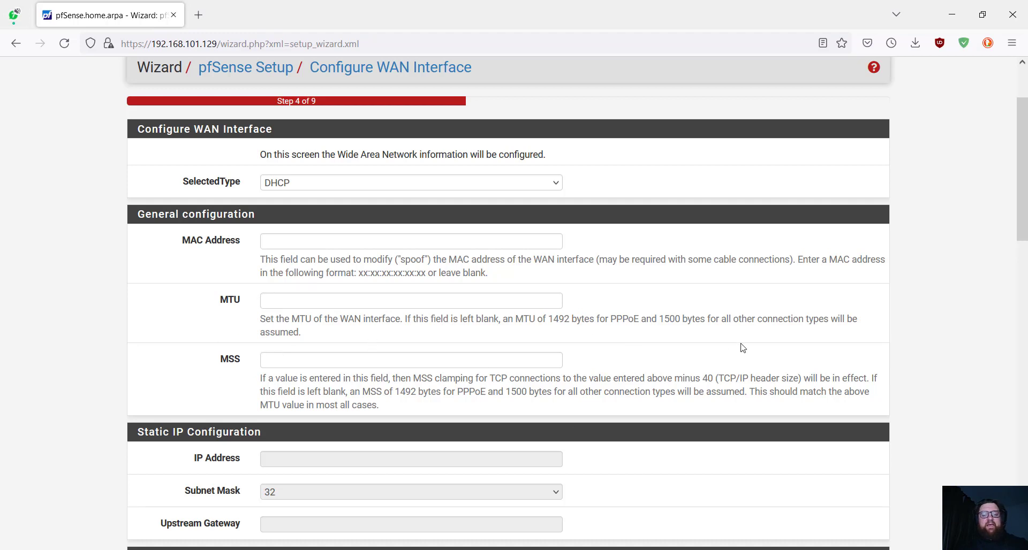
pyautogui.moveTo(1013, 222); pyautogui.dragTo(992, 314)
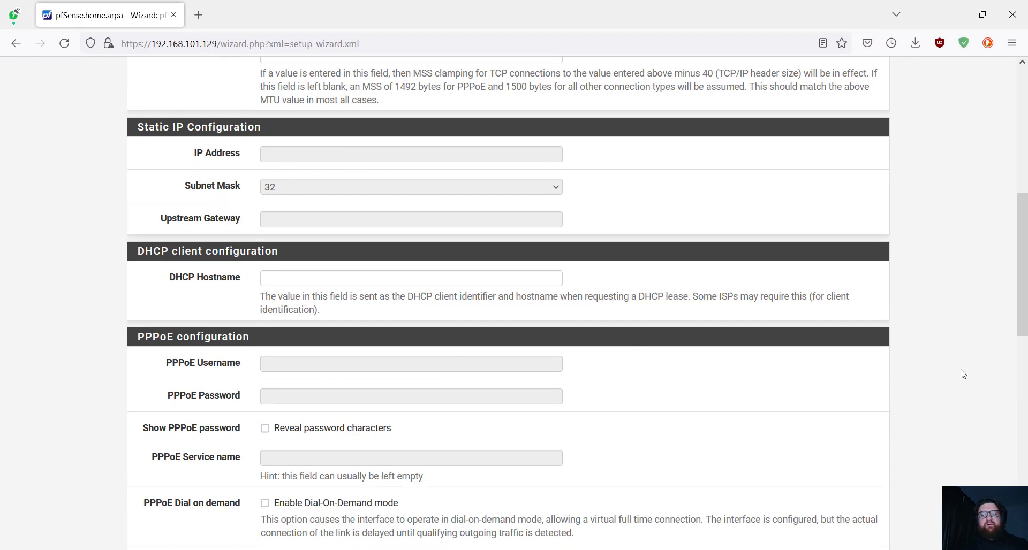
pyautogui.moveTo(1022, 265); pyautogui.dragTo(1022, 466)
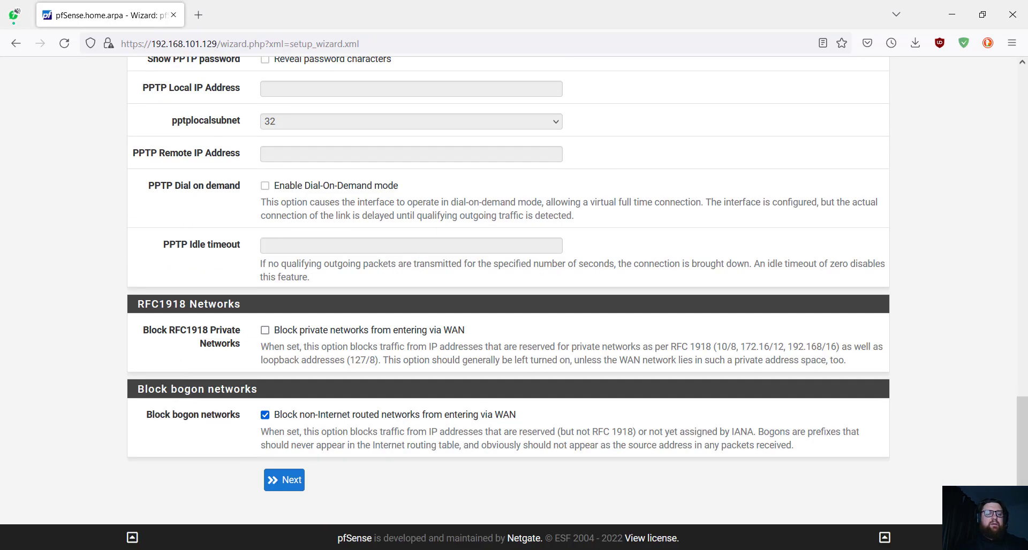
pyautogui.click(284, 485)
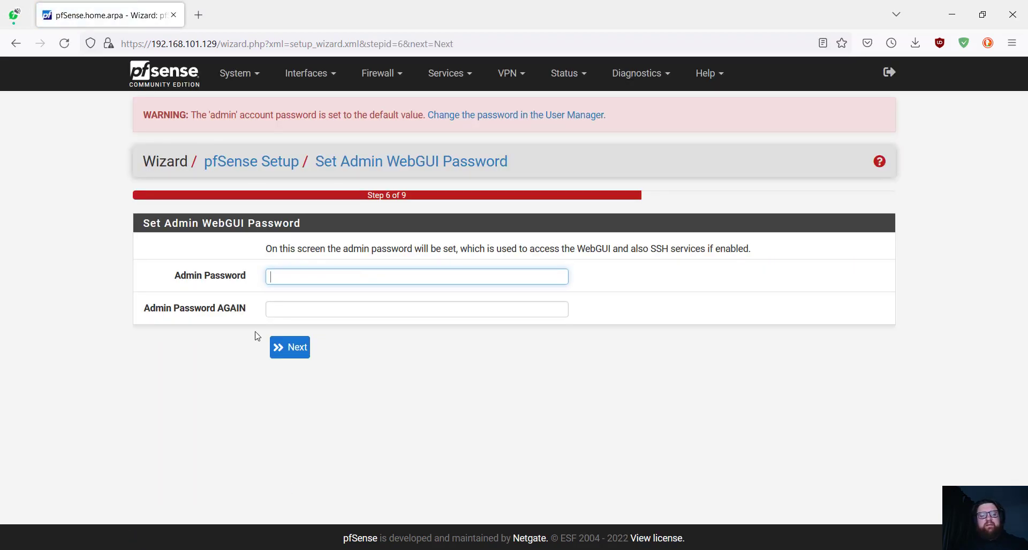
# - Skip the admin password, reload pfSense with the new configuration, and finish the wizard
pyautogui.click(303, 350)
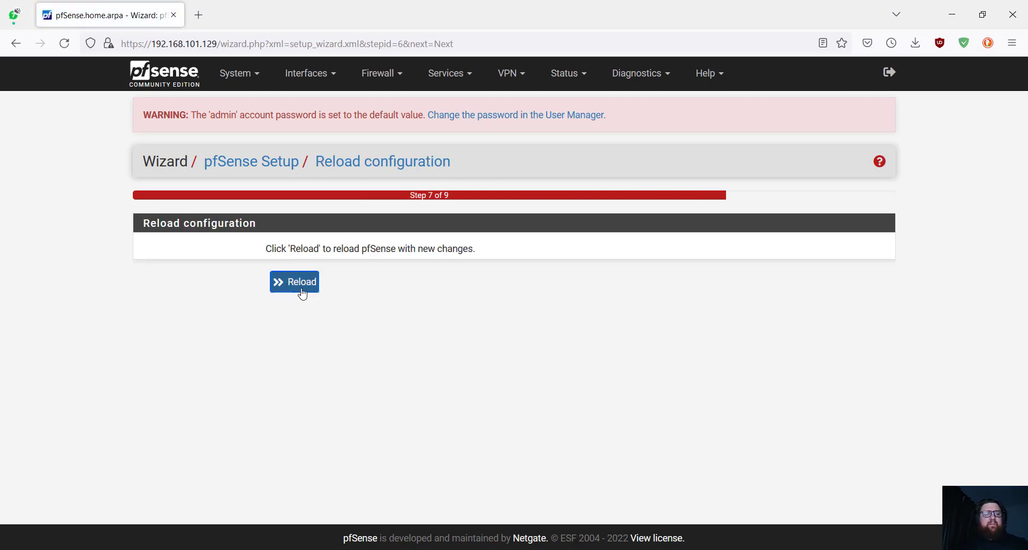
pyautogui.click(303, 289)
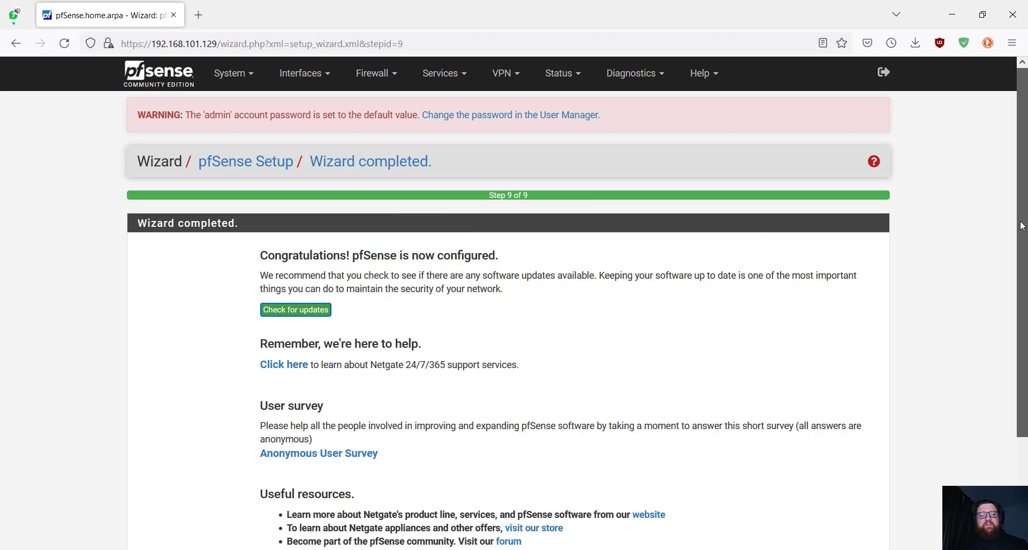
pyautogui.scroll(-3, 1001, 416)
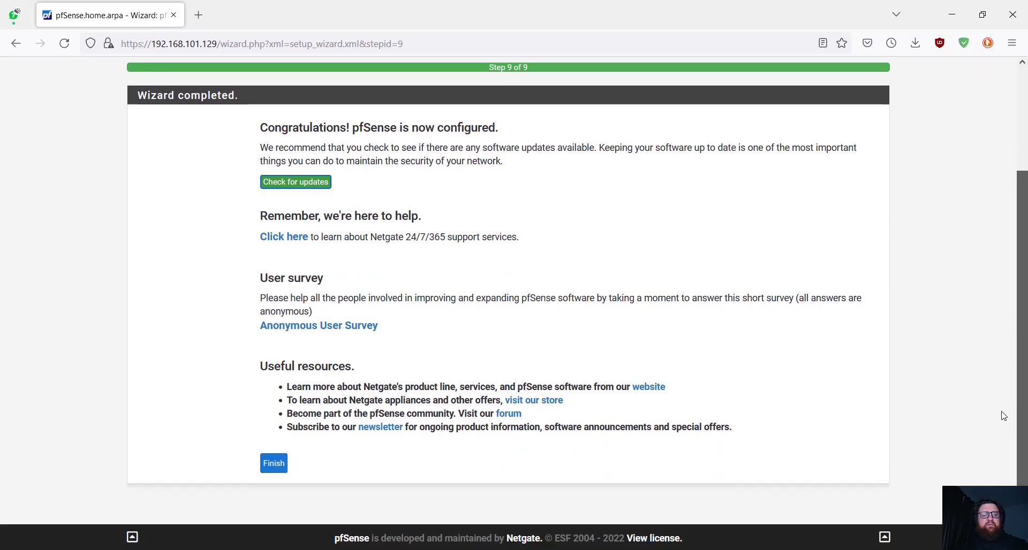
pyautogui.click(282, 461)
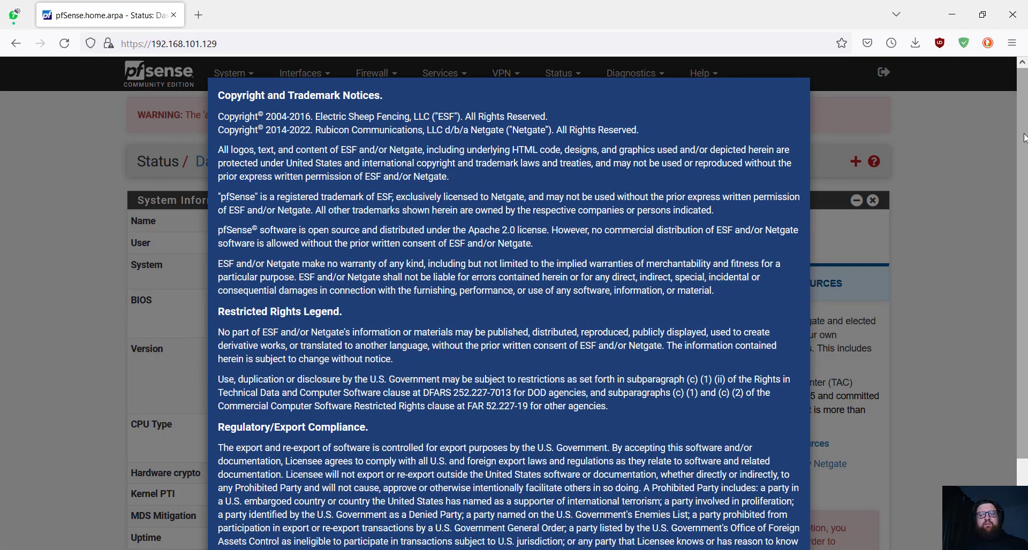
# - Accept the copyright and trademark notice and close the Thank you survey popup
pyautogui.scroll(-3, 1024, 137)
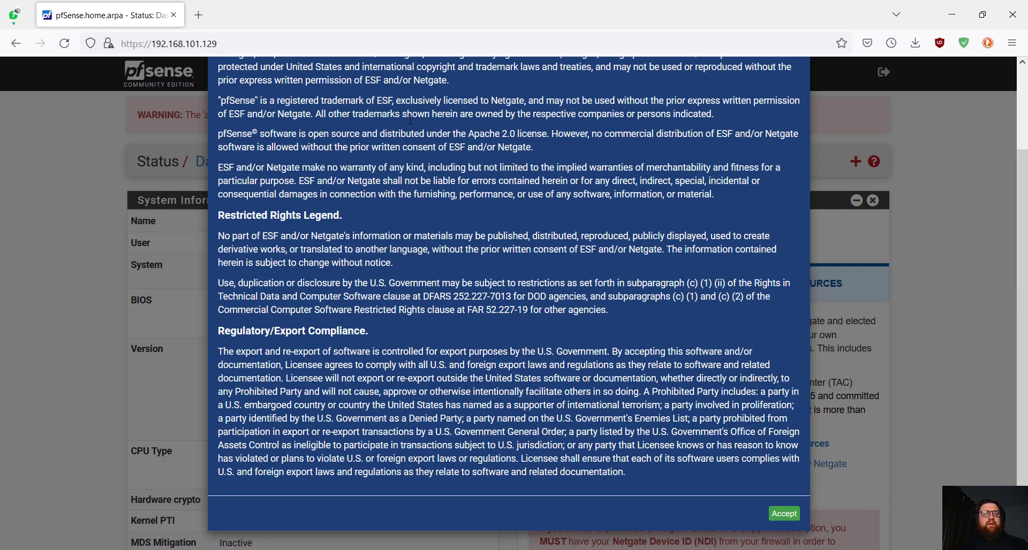
pyautogui.click(783, 515)
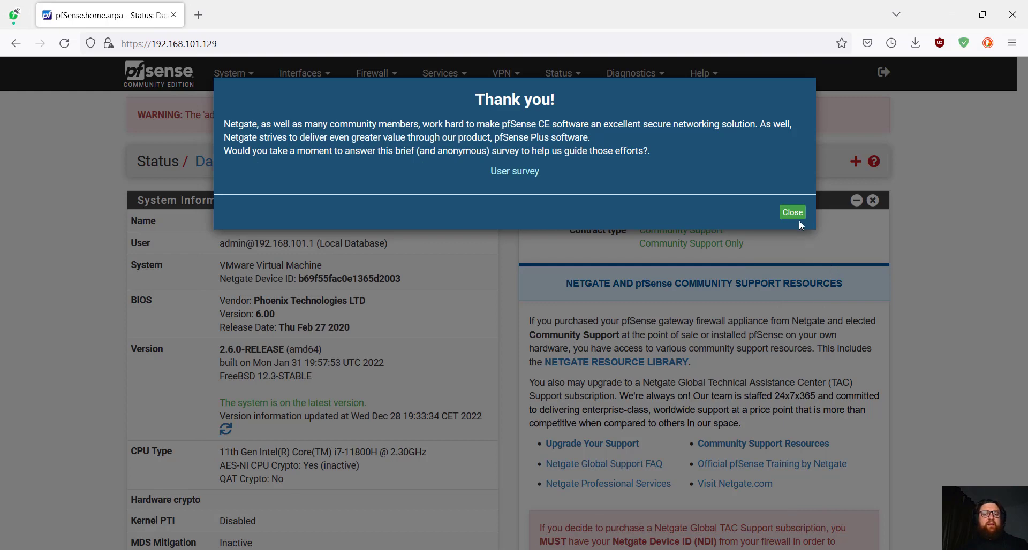
pyautogui.click(792, 214)
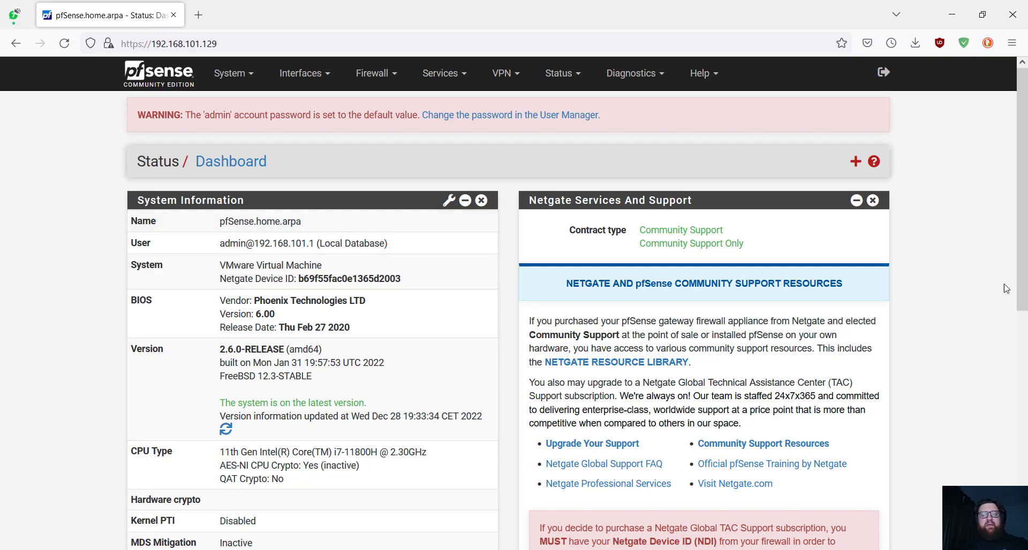
# - Look over the system information and Disks widget, then expand the System menu
pyautogui.moveTo(1018, 281); pyautogui.dragTo(1019, 512)
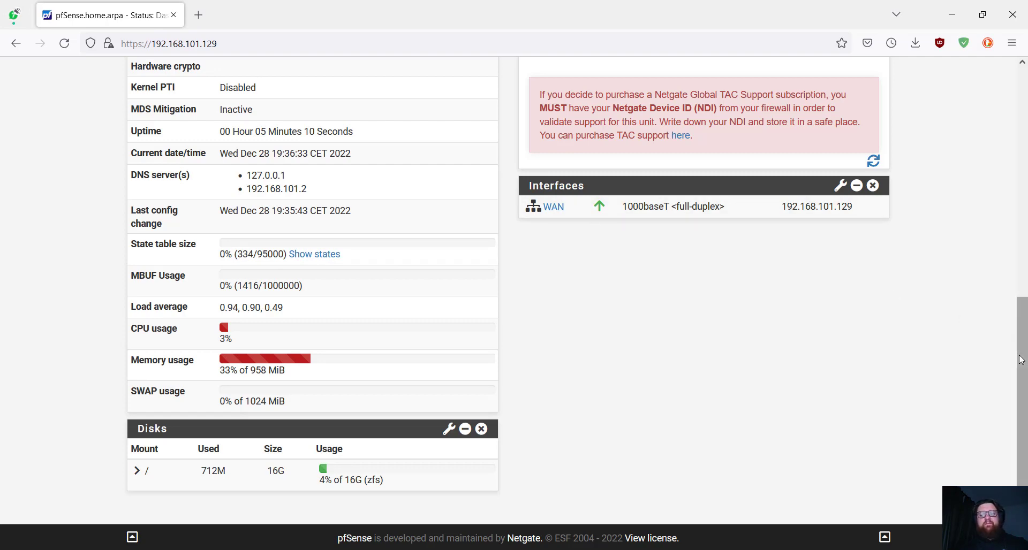
pyautogui.moveTo(1021, 354); pyautogui.dragTo(996, 96)
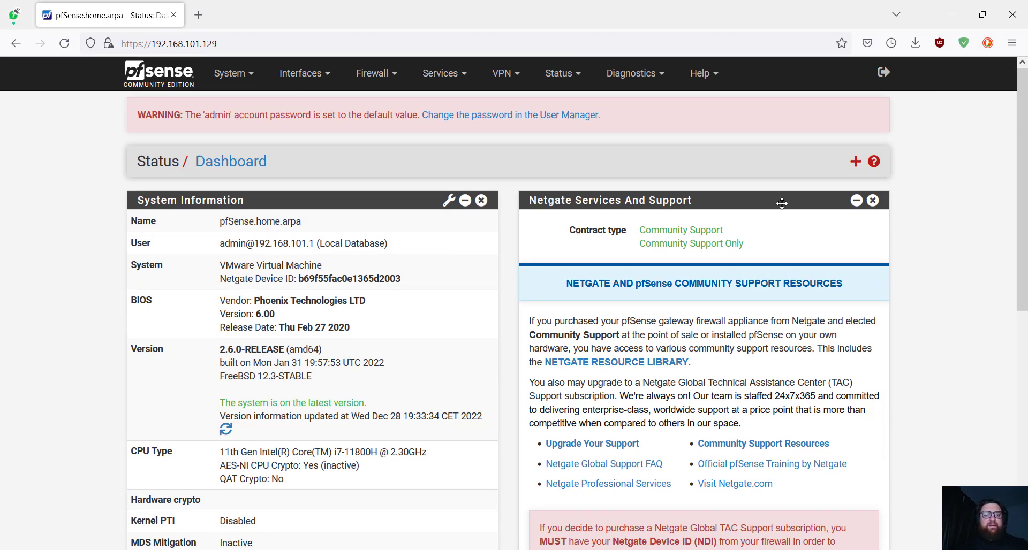
pyautogui.click(236, 74)
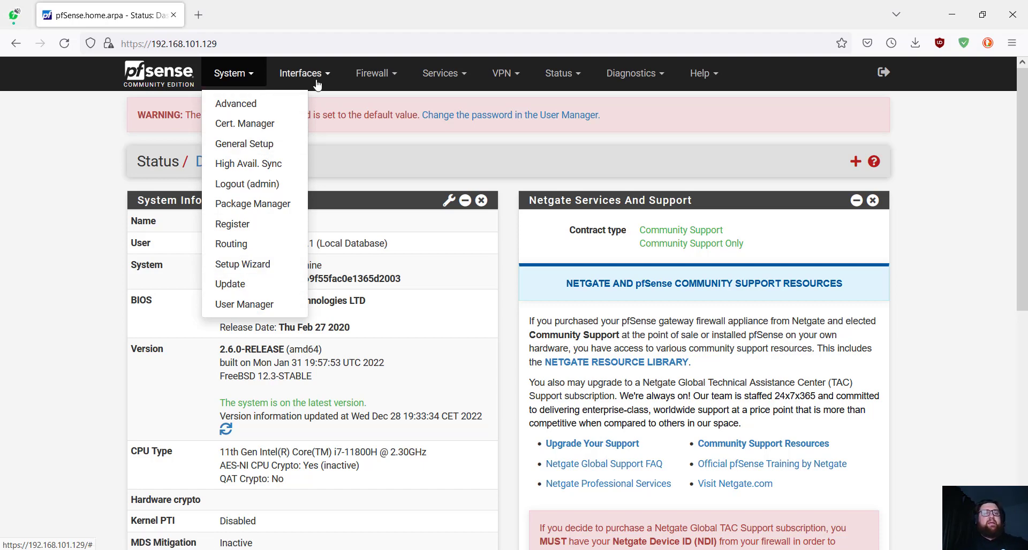
# - Expand the Interfaces, Firewall, Services, VPN, Status, Diagnostics and Help menus in turn, then close them
pyautogui.click(301, 72)
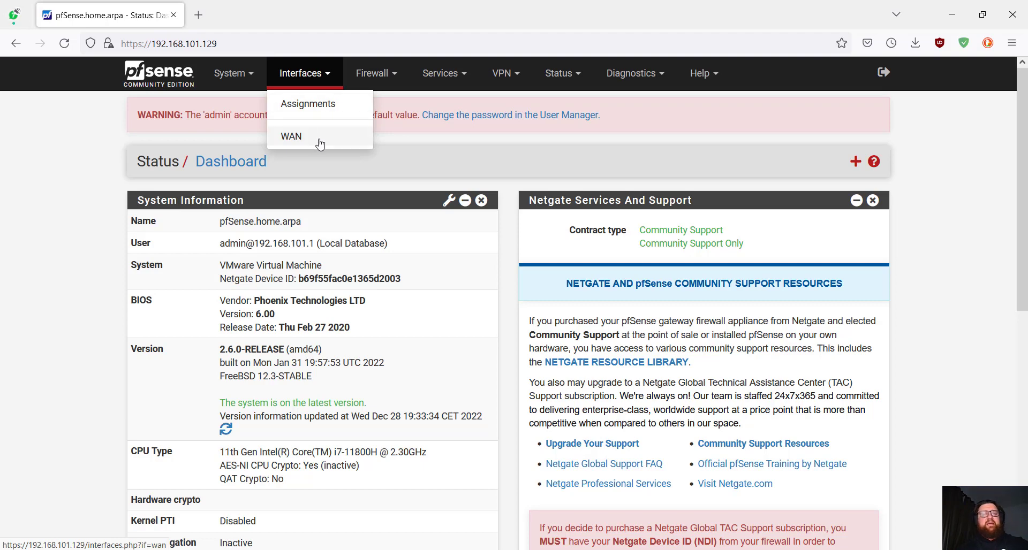
pyautogui.click(372, 73)
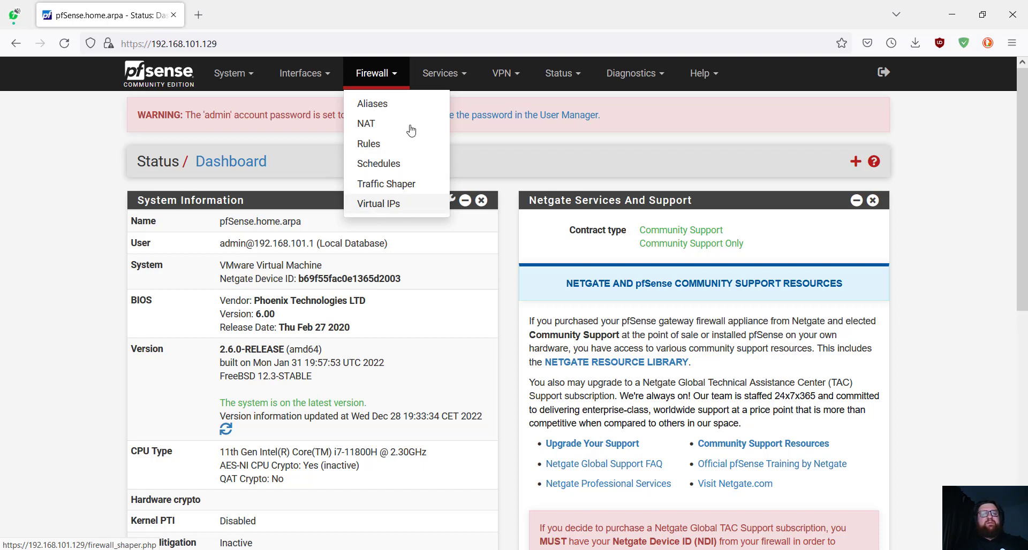
pyautogui.click(451, 81)
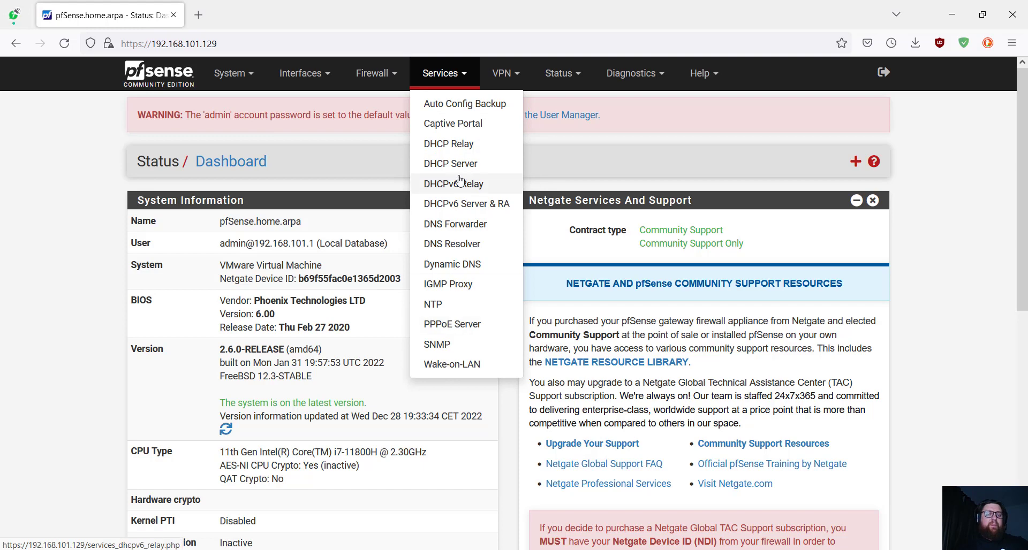
pyautogui.click(504, 72)
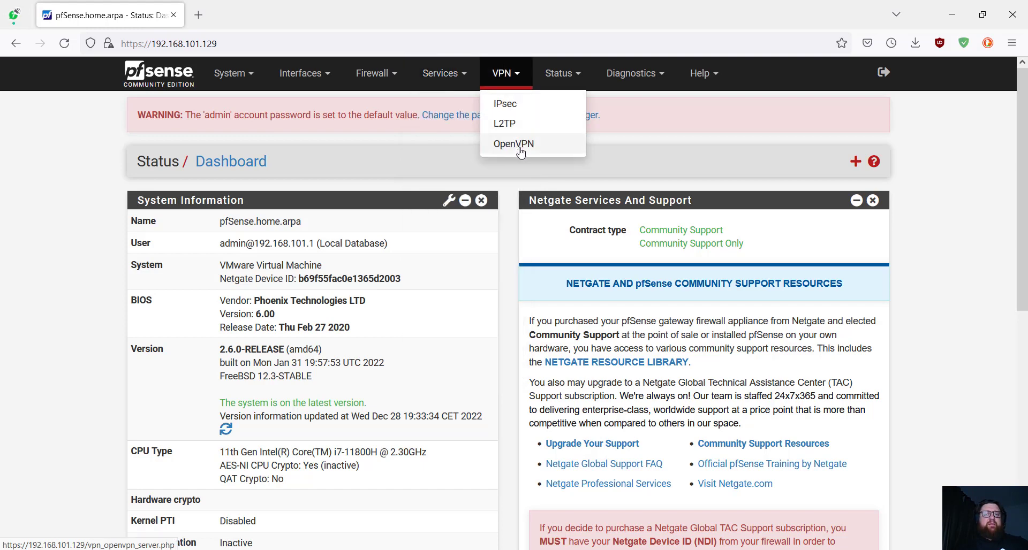
pyautogui.click(576, 75)
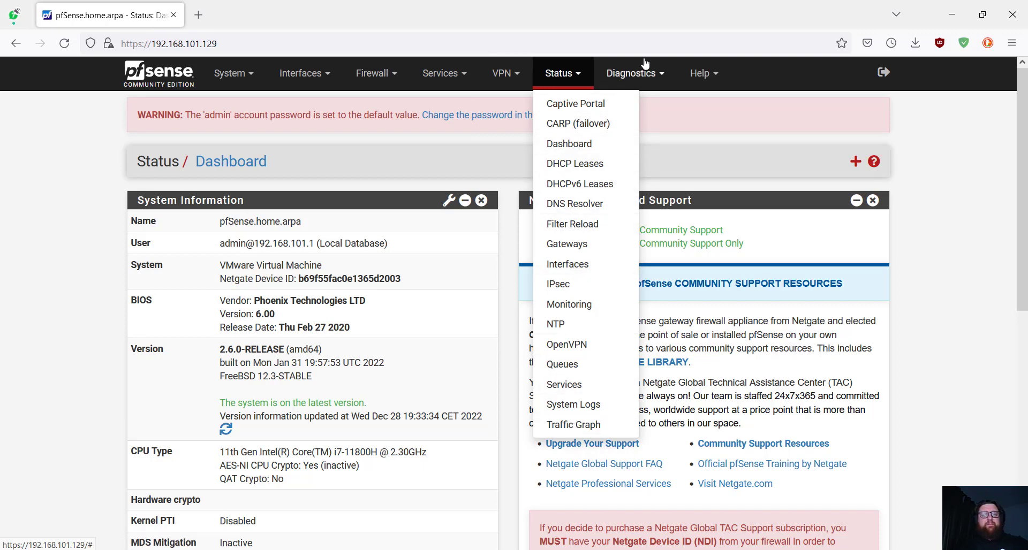
pyautogui.click(637, 75)
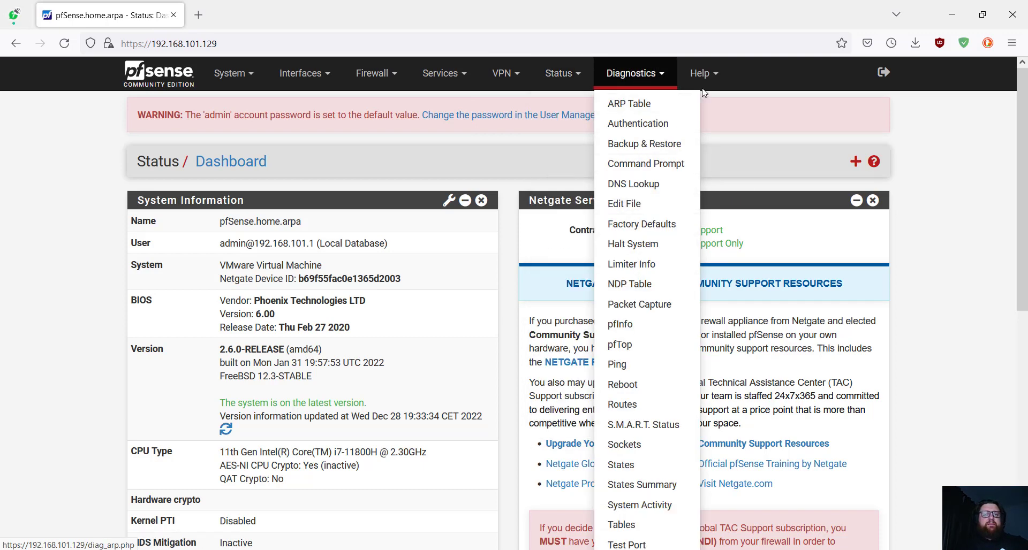
pyautogui.click(701, 73)
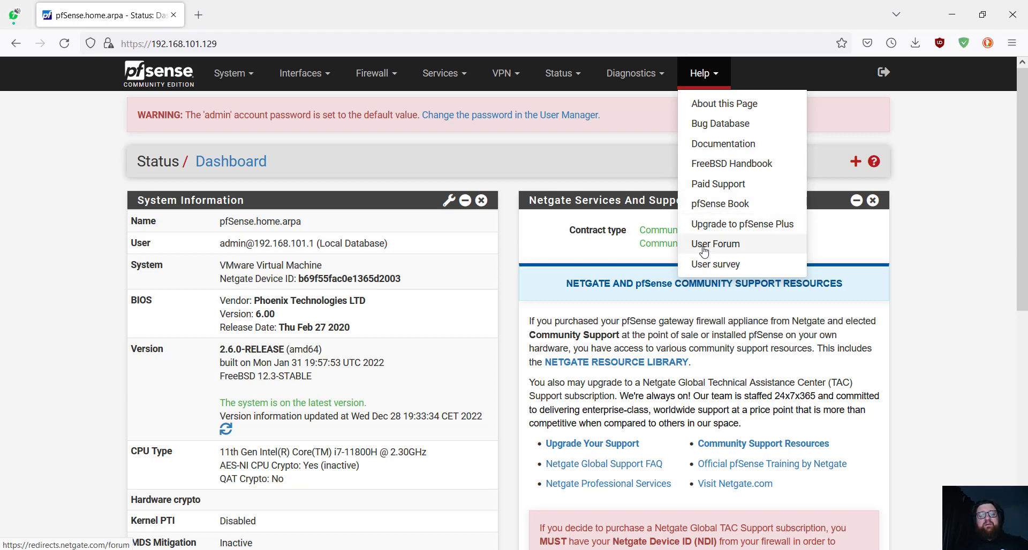
pyautogui.click(906, 285)
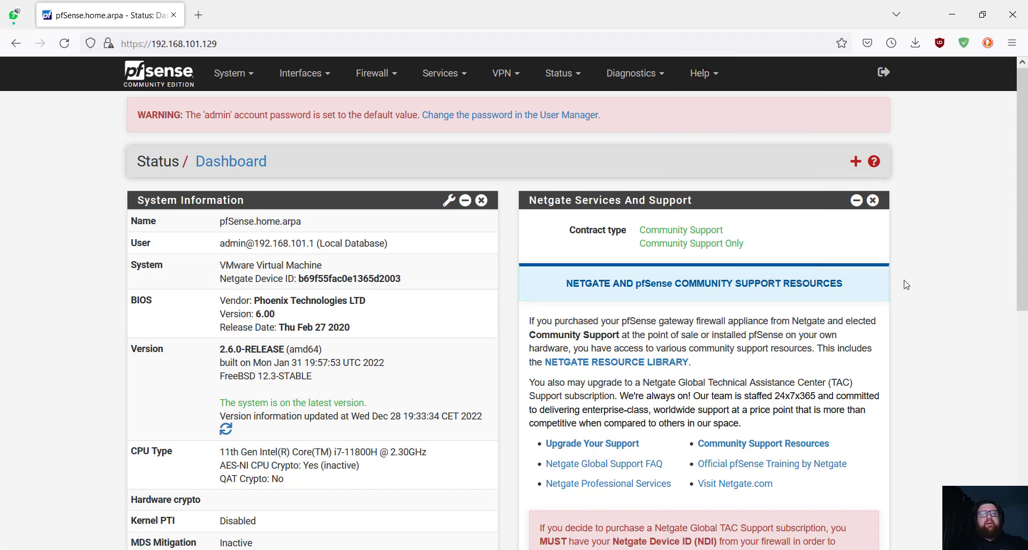
# - Add the Firewall Logs widget, check it on the dashboard, and reopen Available Widgets
pyautogui.click(855, 162)
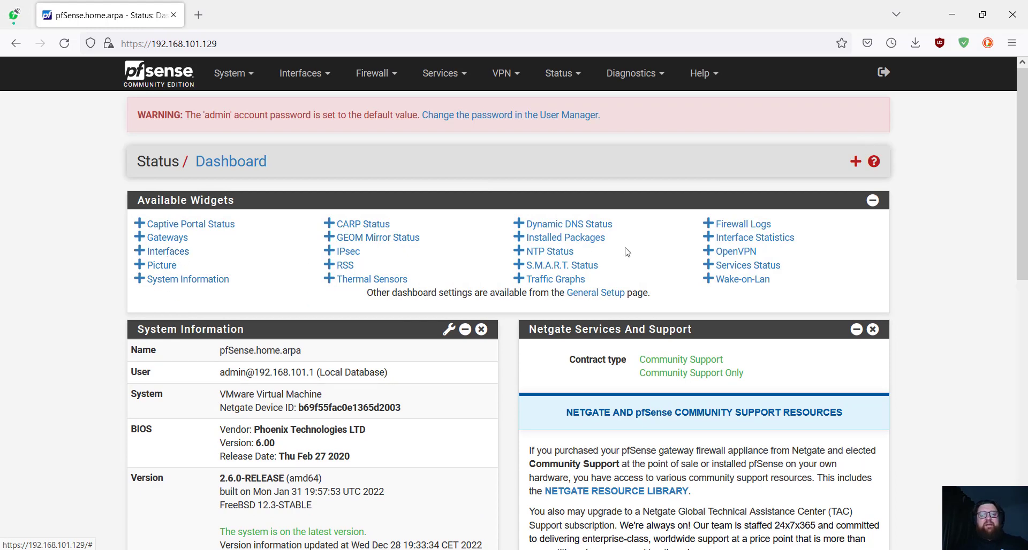
pyautogui.click(741, 227)
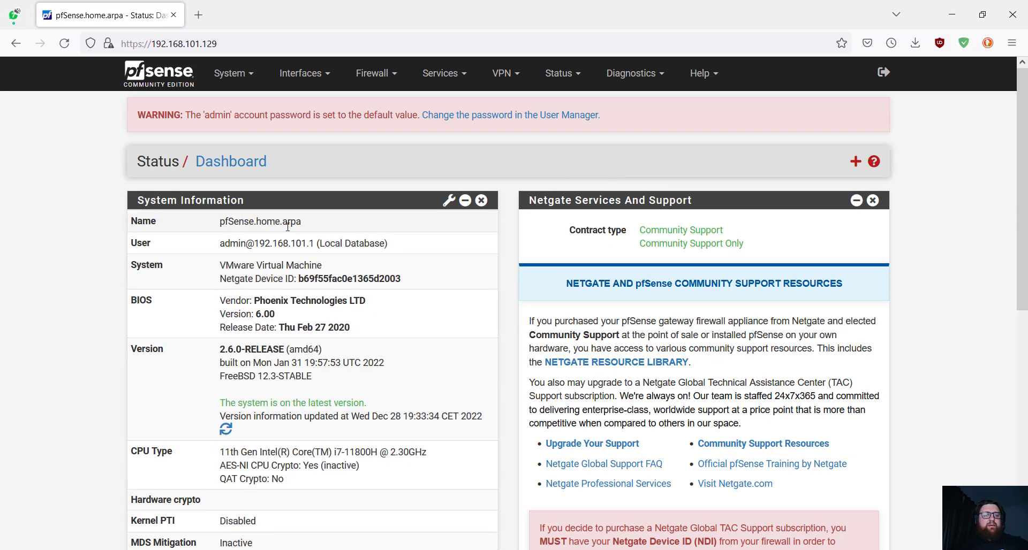
pyautogui.moveTo(1021, 193); pyautogui.dragTo(1014, 344)
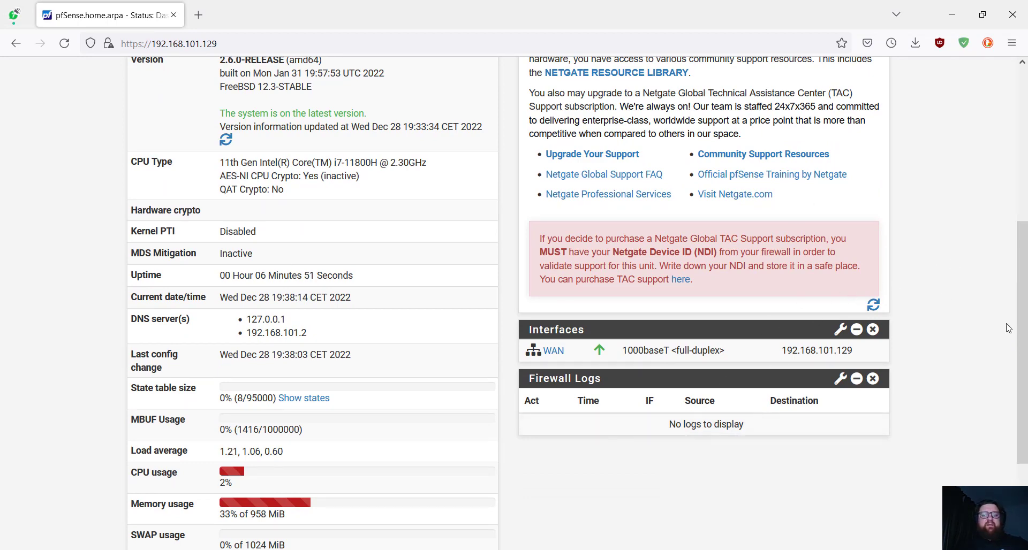
pyautogui.moveTo(1019, 343); pyautogui.dragTo(989, 75)
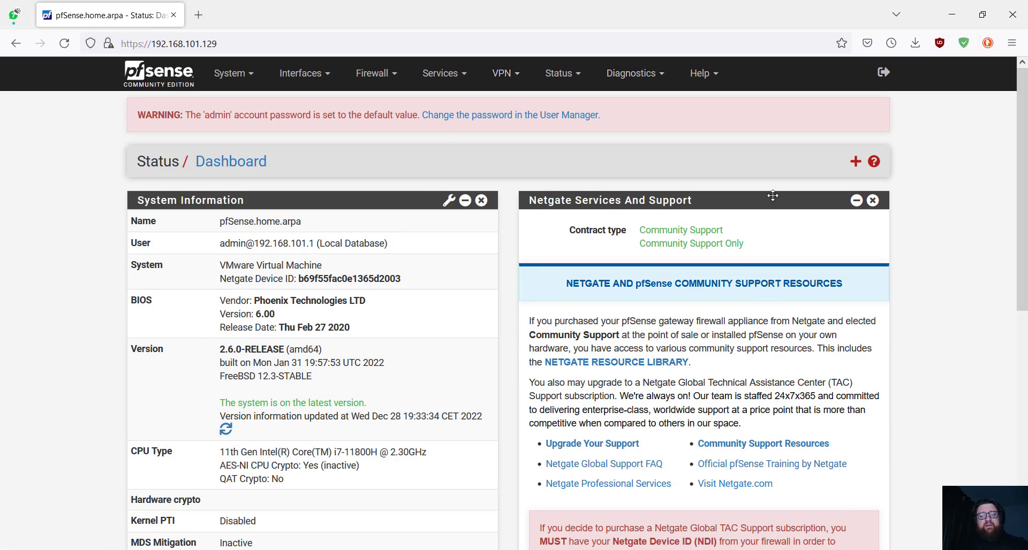
pyautogui.click(855, 161)
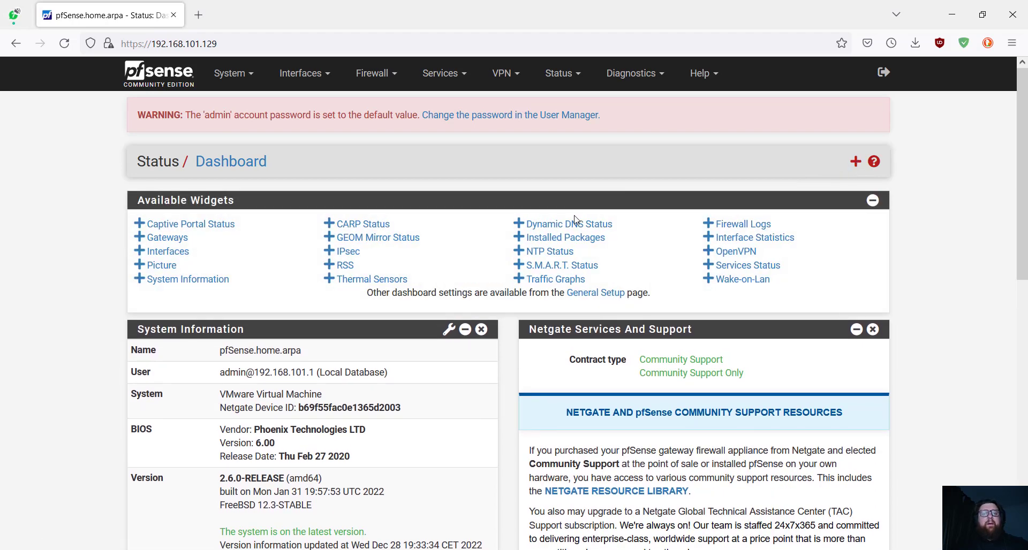